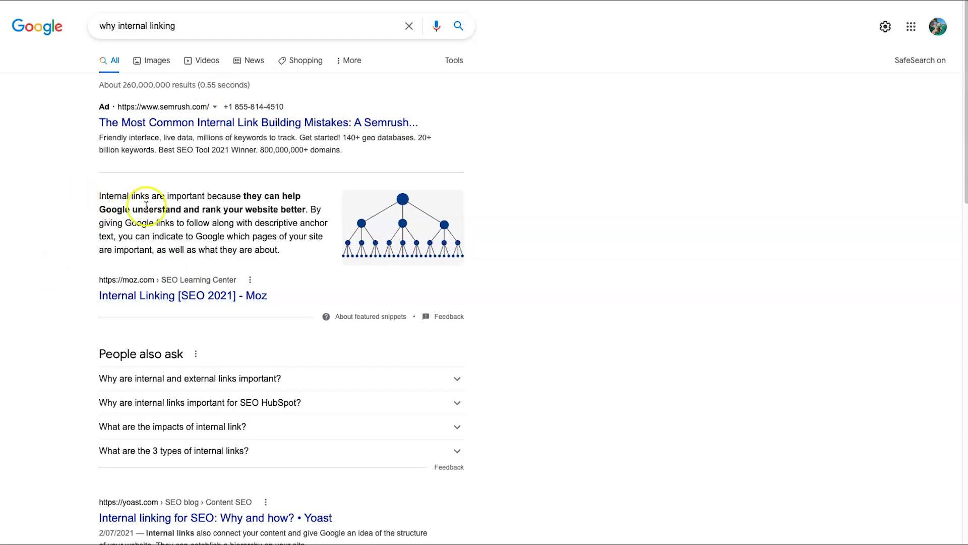
# Step: Read the Google featured snippet explaining why internal links are important
pyautogui.moveTo(244, 196); pyautogui.dragTo(309, 209)
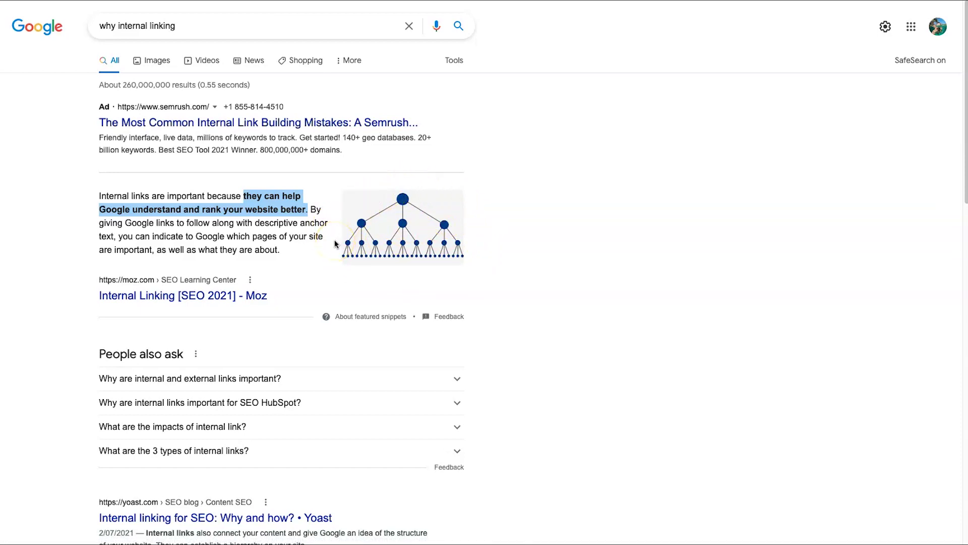
pyautogui.click(618, 229)
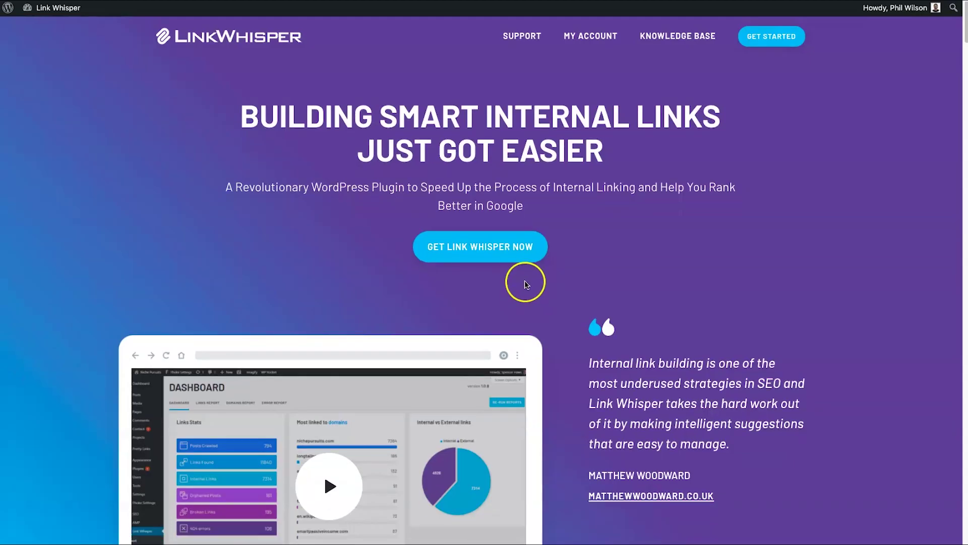
# Step: On the Link Whisper website, read the features on automatic link suggestions and building internal links to old posts
pyautogui.scroll(-10, 525, 283)
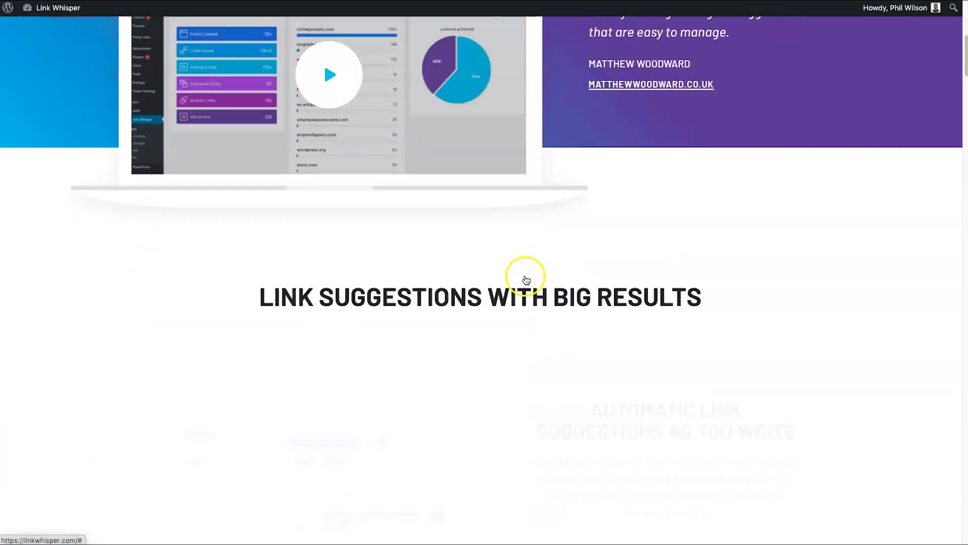
pyautogui.scroll(-5, 526, 279)
pyautogui.moveTo(584, 133); pyautogui.dragTo(803, 150)
pyautogui.click(443, 347)
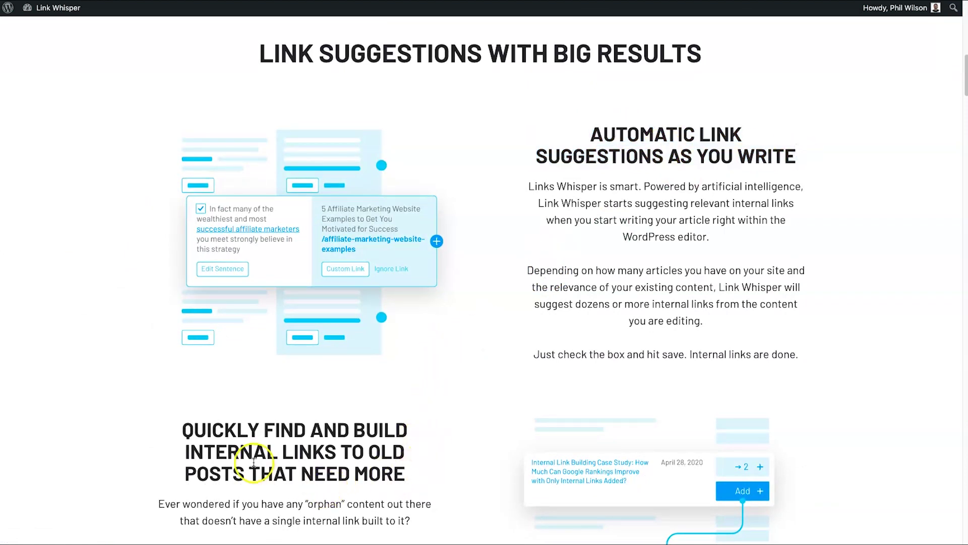
pyautogui.moveTo(184, 428); pyautogui.dragTo(406, 478)
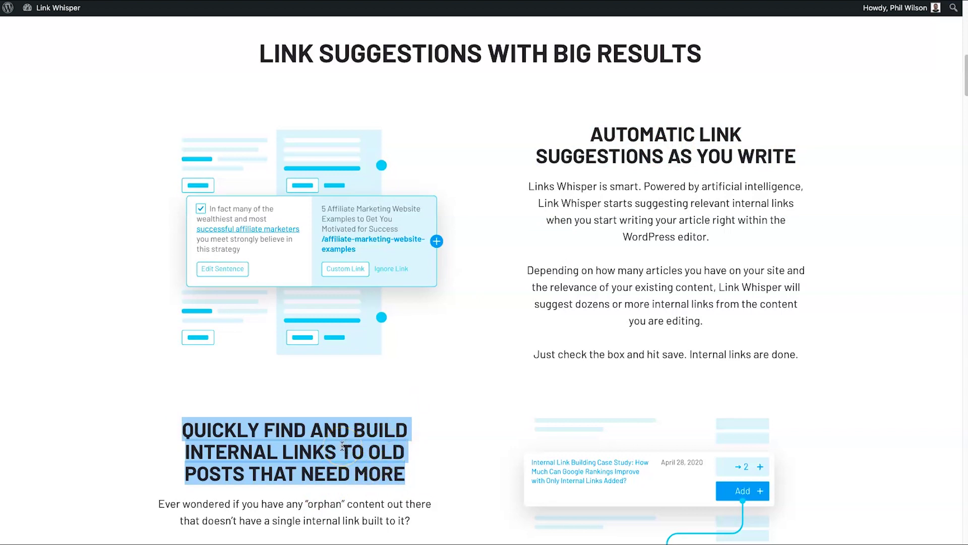
pyautogui.scroll(-7, 342, 446)
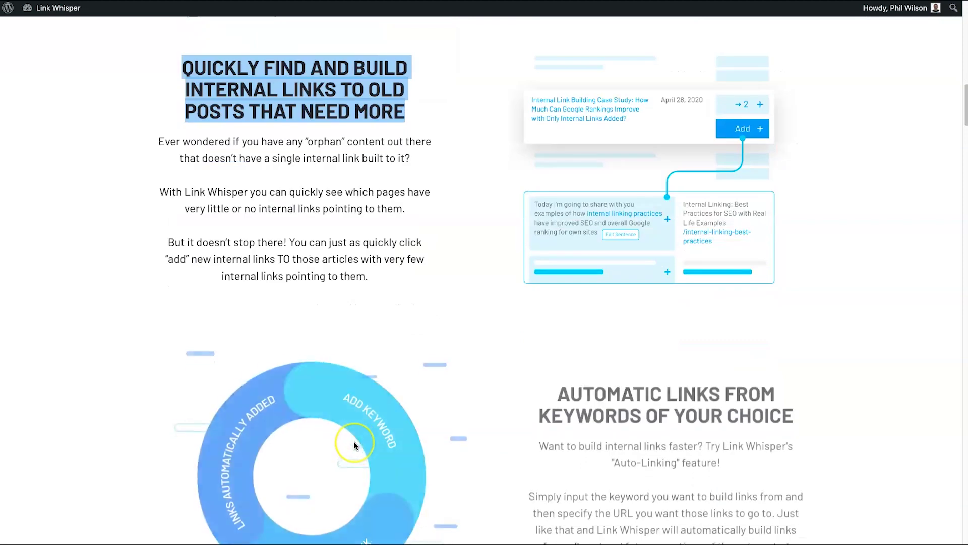
pyautogui.scroll(-4, 354, 445)
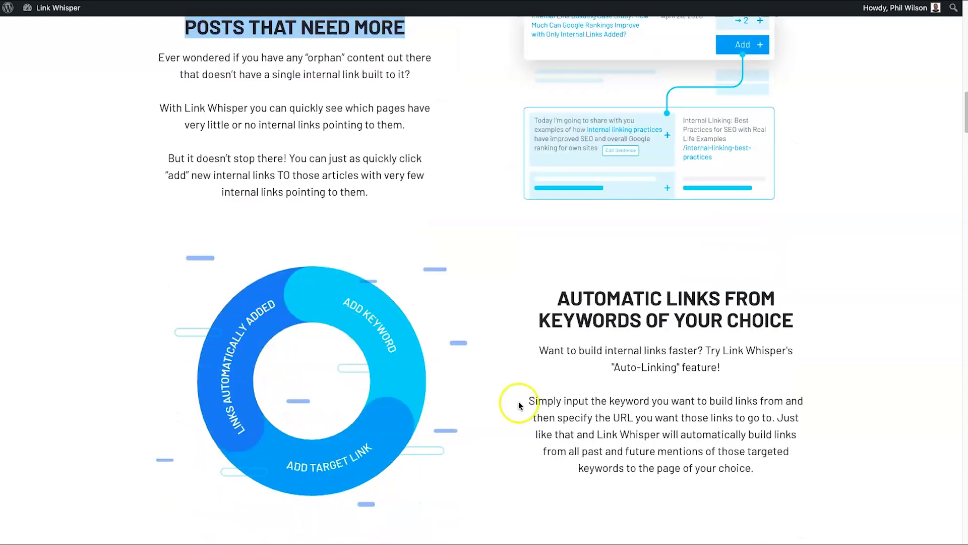
# Step: Read the feature sections on automatic links from chosen keywords, fixing broken links and adding target keywords
pyautogui.moveTo(555, 196); pyautogui.dragTo(738, 226)
pyautogui.click(704, 316)
pyautogui.scroll(-9, 573, 328)
pyautogui.moveTo(170, 96); pyautogui.dragTo(393, 101)
pyautogui.click(434, 173)
pyautogui.scroll(-6, 519, 259)
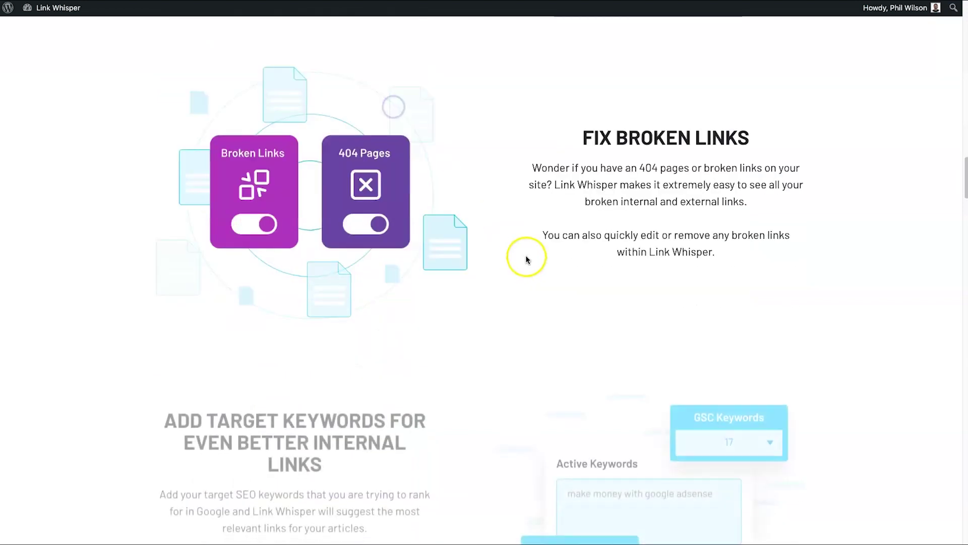
pyautogui.moveTo(486, 147); pyautogui.dragTo(776, 149)
pyautogui.scroll(-13, 435, 435)
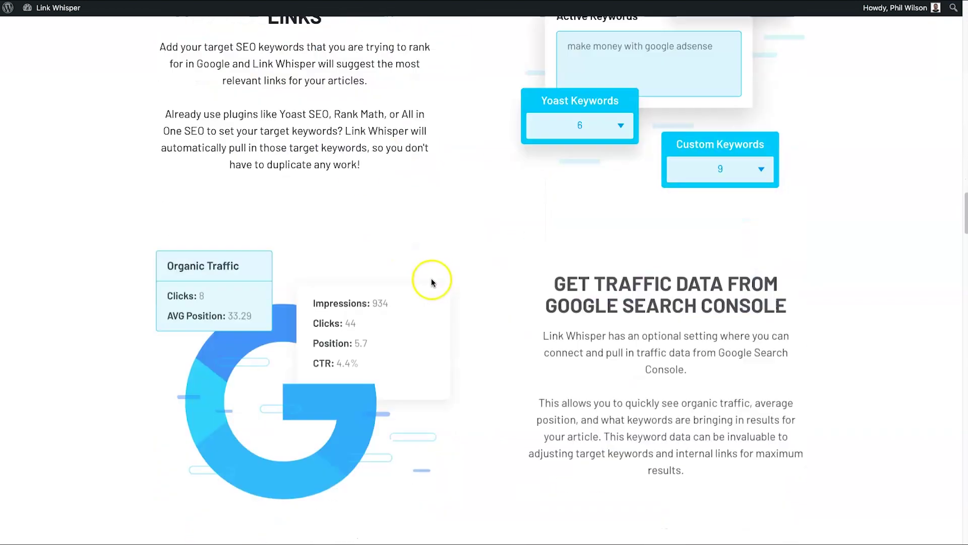
# Step: Examine the Google Search Console traffic data feature and the customer testimonial
pyautogui.scroll(-2, 499, 171)
pyautogui.scroll(2, 552, 114)
pyautogui.doubleClick(702, 94)
pyautogui.click(700, 92)
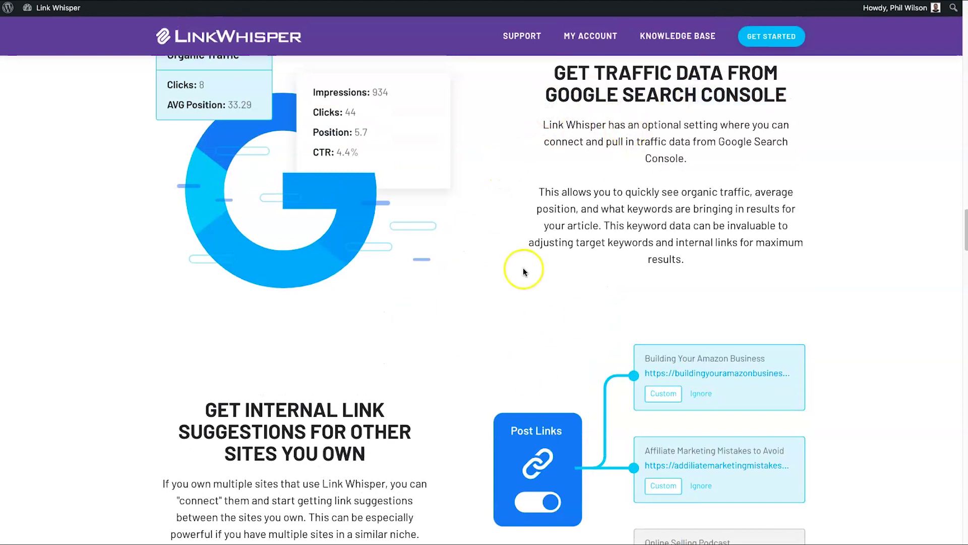
pyautogui.scroll(-10, 523, 267)
pyautogui.scroll(-20, 536, 277)
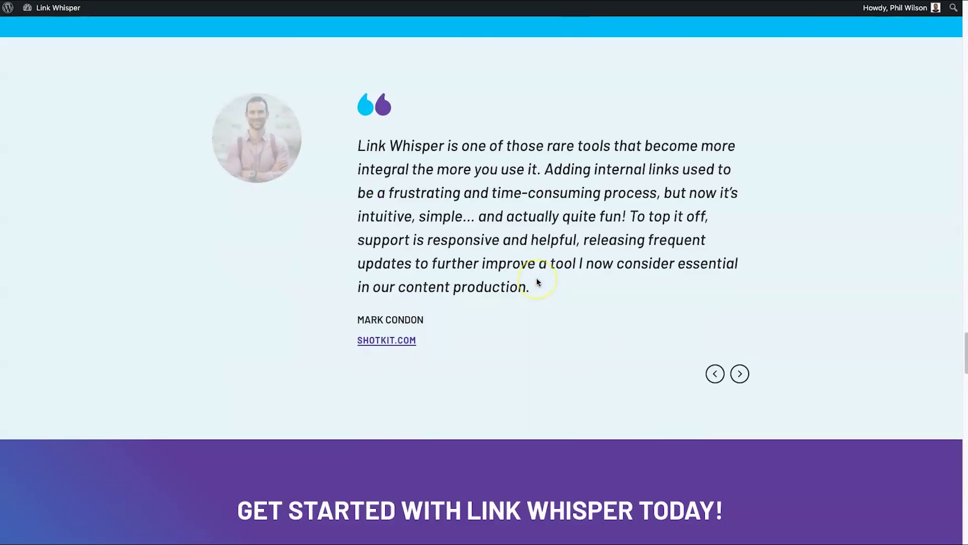
pyautogui.scroll(15, 441, 334)
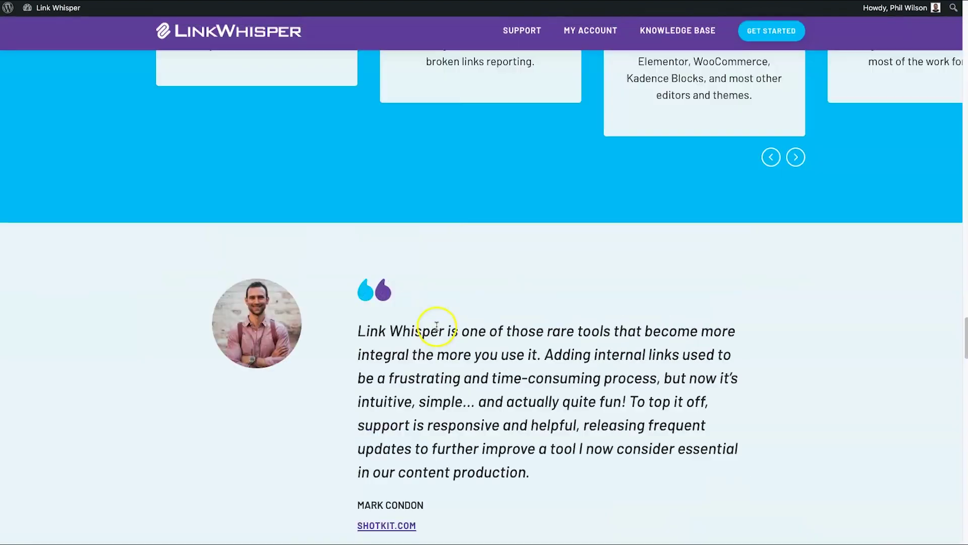
pyautogui.scroll(-3, 437, 310)
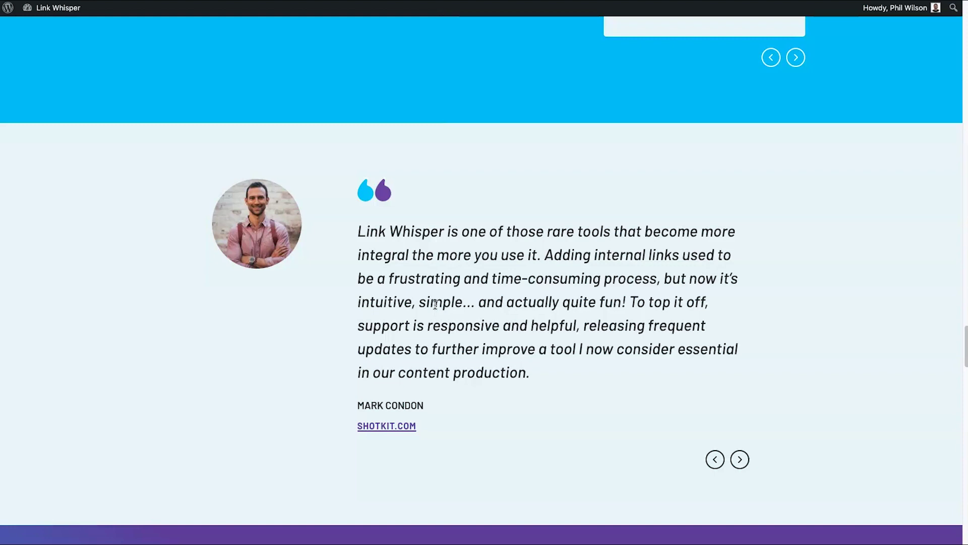
# Step: Compare the prices of the Single Site, 3 Site and 10 Site licenses in Link Whisper's pricing section
pyautogui.scroll(-10, 413, 308)
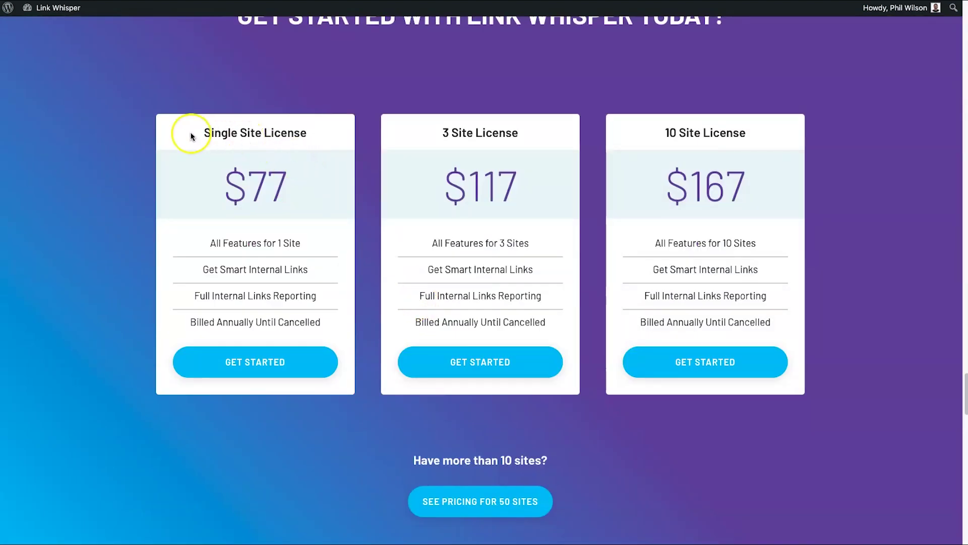
pyautogui.moveTo(199, 132); pyautogui.dragTo(325, 132)
pyautogui.click(330, 108)
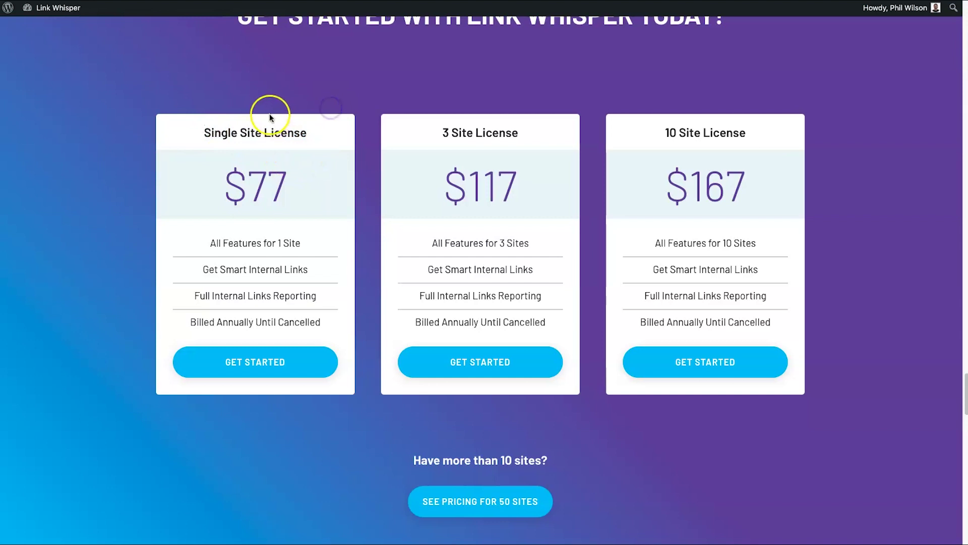
pyautogui.moveTo(201, 136); pyautogui.dragTo(328, 333)
pyautogui.click(320, 138)
pyautogui.click(212, 201)
pyautogui.moveTo(212, 201); pyautogui.dragTo(306, 188)
pyautogui.click(306, 187)
pyautogui.moveTo(447, 132); pyautogui.dragTo(549, 132)
pyautogui.click(434, 182)
pyautogui.moveTo(663, 133); pyautogui.dragTo(751, 130)
pyautogui.click(746, 188)
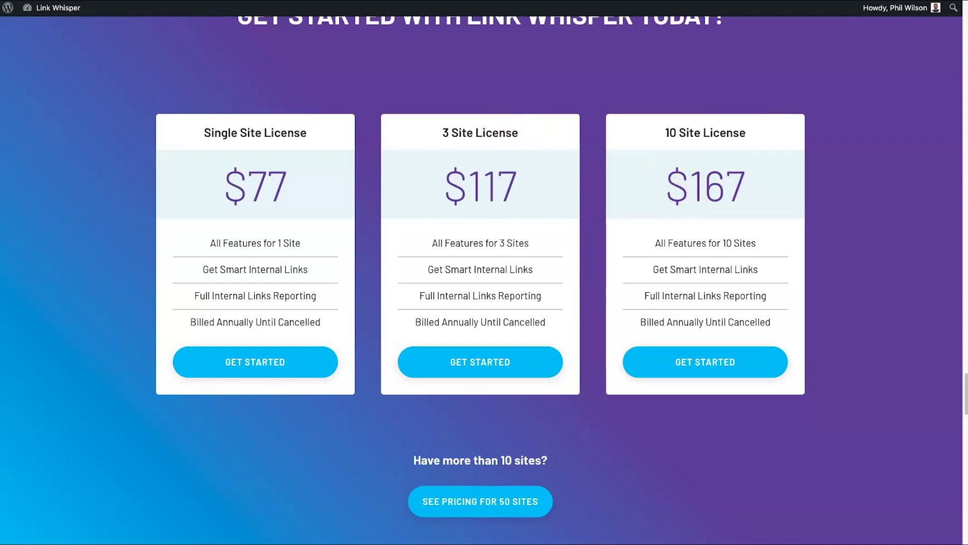
pyautogui.moveTo(198, 165); pyautogui.dragTo(309, 177)
pyautogui.click(309, 175)
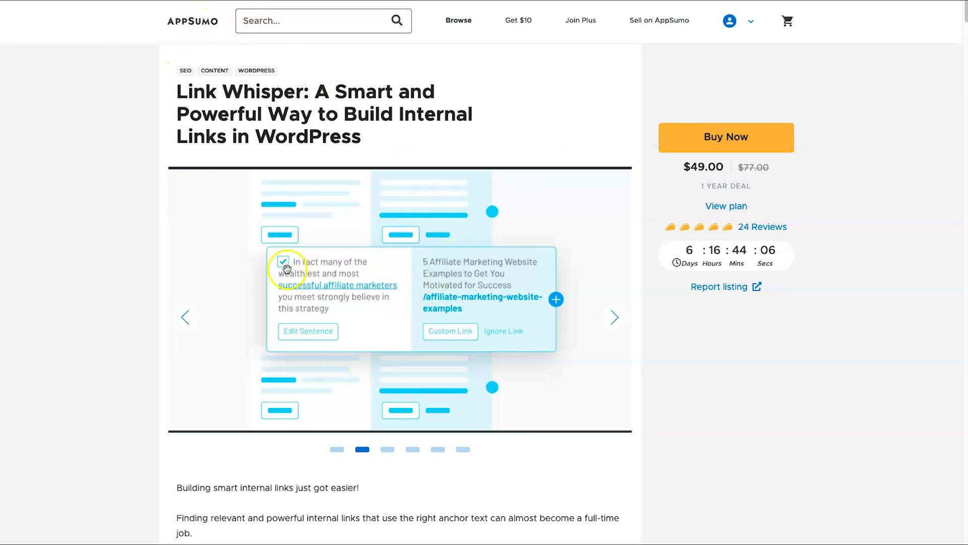
# Step: Check the Link Whisper offer on AppSumo for its price, deal terms and included features
pyautogui.tripleClick(747, 198)
pyautogui.tripleClick(797, 190)
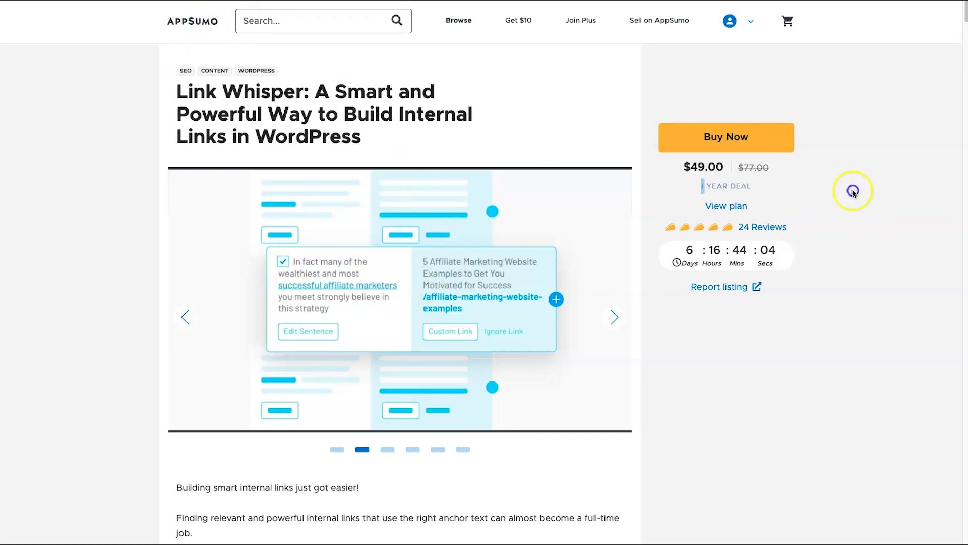
pyautogui.click(827, 201)
pyautogui.scroll(-1, 496, 398)
pyautogui.scroll(-10, 497, 399)
pyautogui.scroll(6, 492, 389)
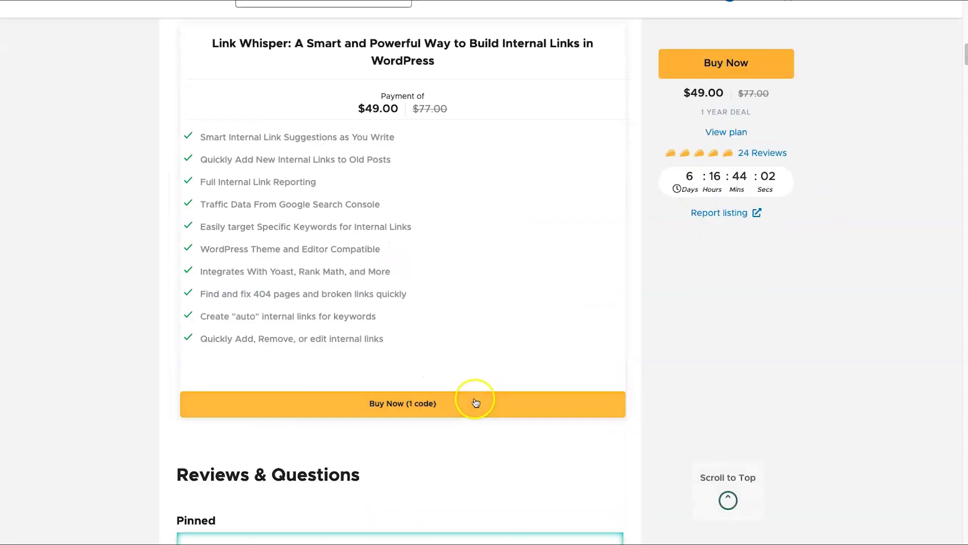
pyautogui.scroll(-1, 395, 307)
pyautogui.scroll(4, 264, 485)
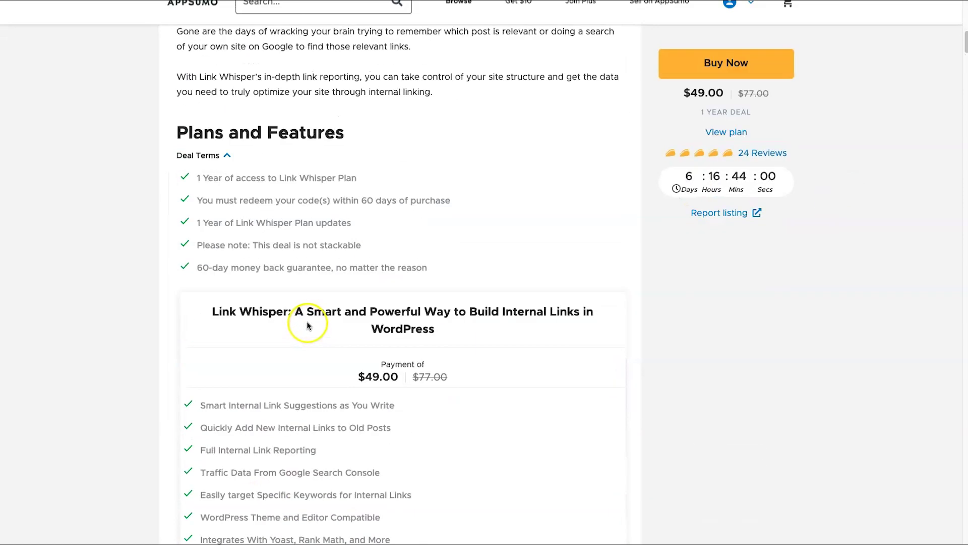
pyautogui.scroll(-6, 363, 320)
pyautogui.scroll(3, 275, 201)
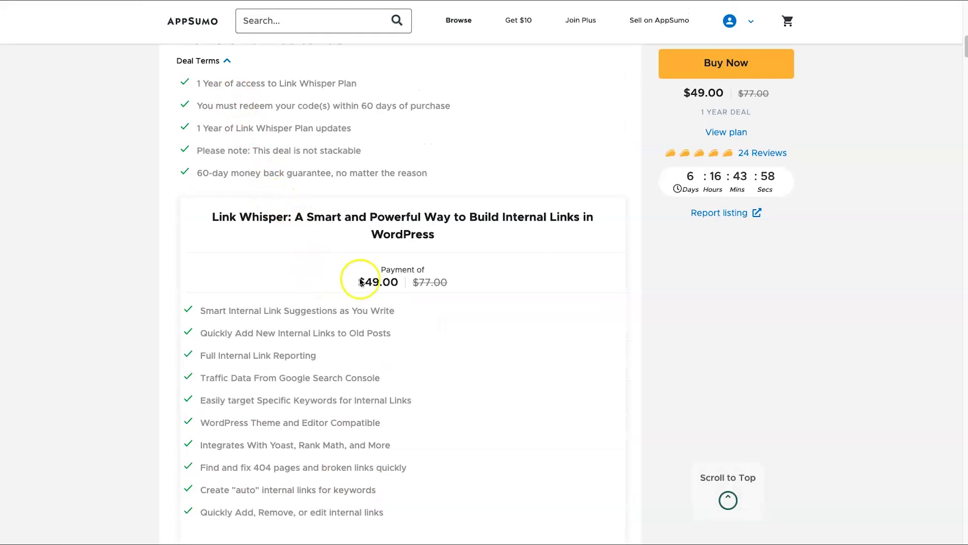
pyautogui.moveTo(326, 277); pyautogui.dragTo(402, 285)
pyautogui.click(401, 277)
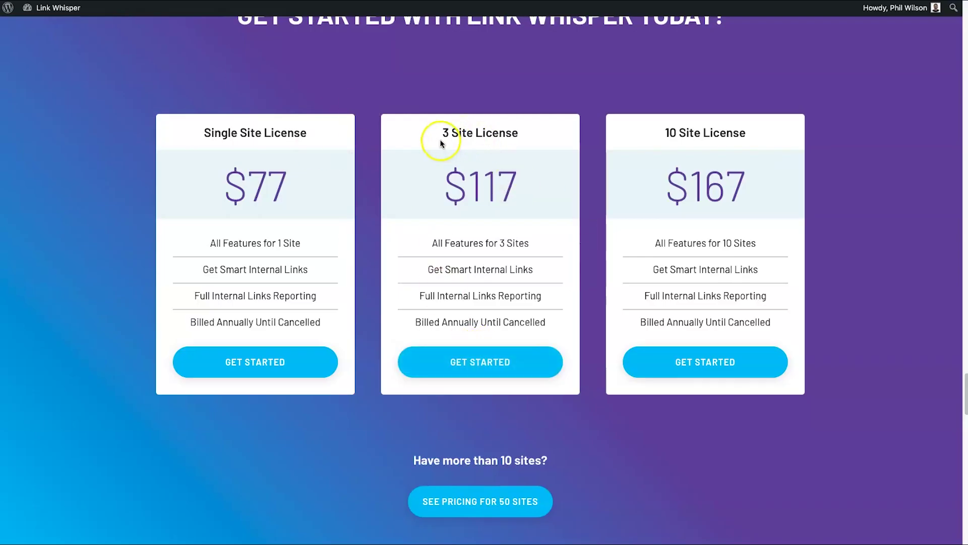
# Step: Return to the Link Whisper website's pricing section and check the 3 Site and 10 Site license prices
pyautogui.moveTo(511, 151); pyautogui.dragTo(532, 145)
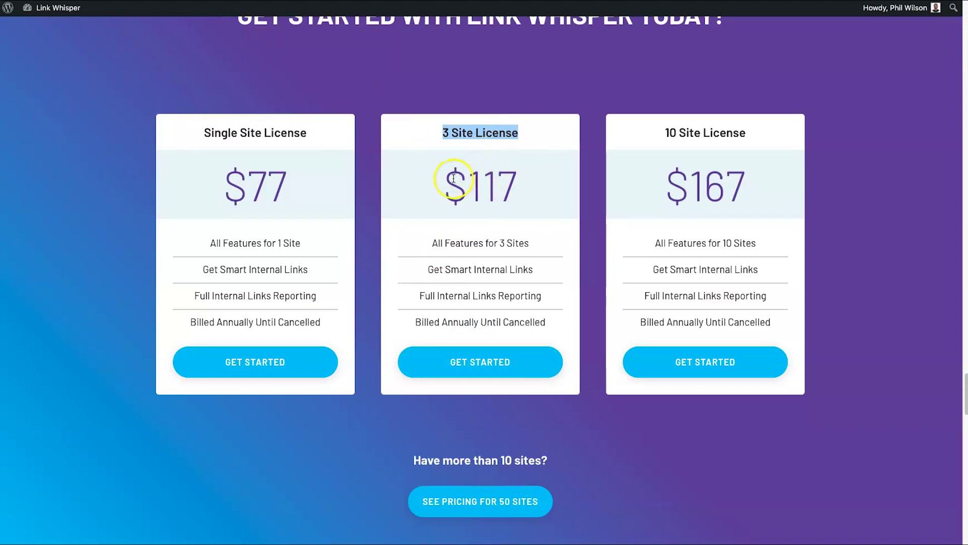
pyautogui.moveTo(455, 178); pyautogui.dragTo(537, 174)
pyautogui.moveTo(670, 166); pyautogui.dragTo(797, 169)
pyautogui.click(521, 191)
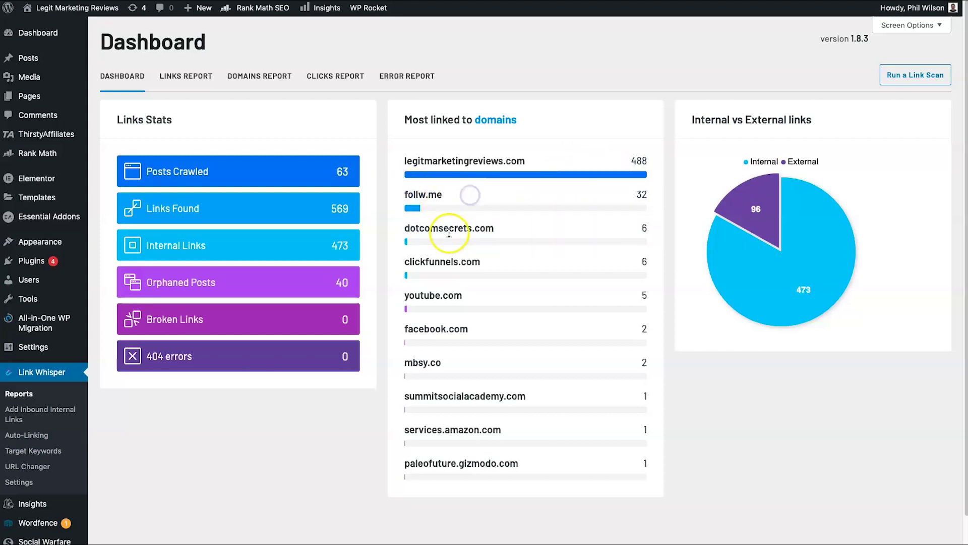
# Step: On the Link Whisper dashboard in WordPress, examine the most linked domains and the internal versus external links chart
pyautogui.moveTo(393, 225); pyautogui.dragTo(575, 467)
pyautogui.click(707, 467)
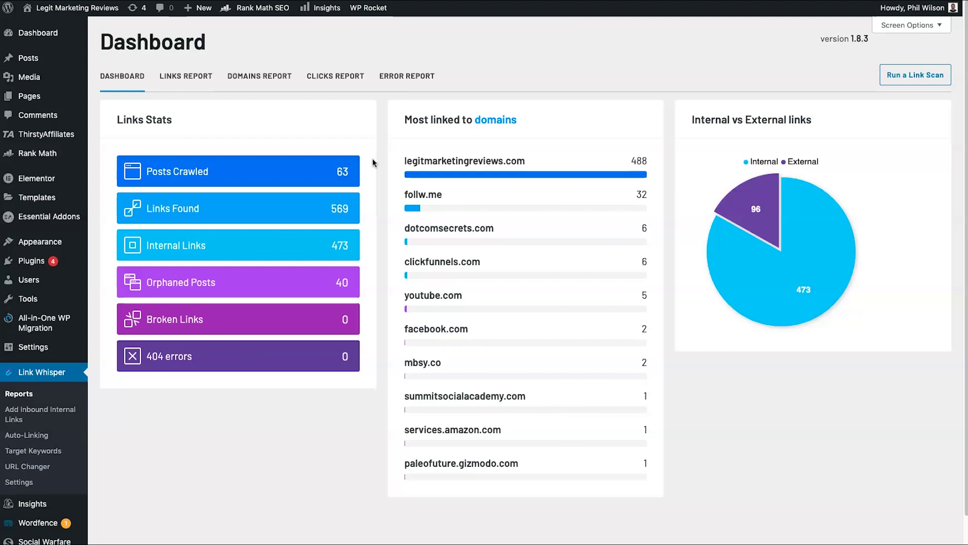
pyautogui.moveTo(406, 161); pyautogui.dragTo(548, 162)
pyautogui.moveTo(711, 111); pyautogui.dragTo(823, 111)
pyautogui.click(823, 111)
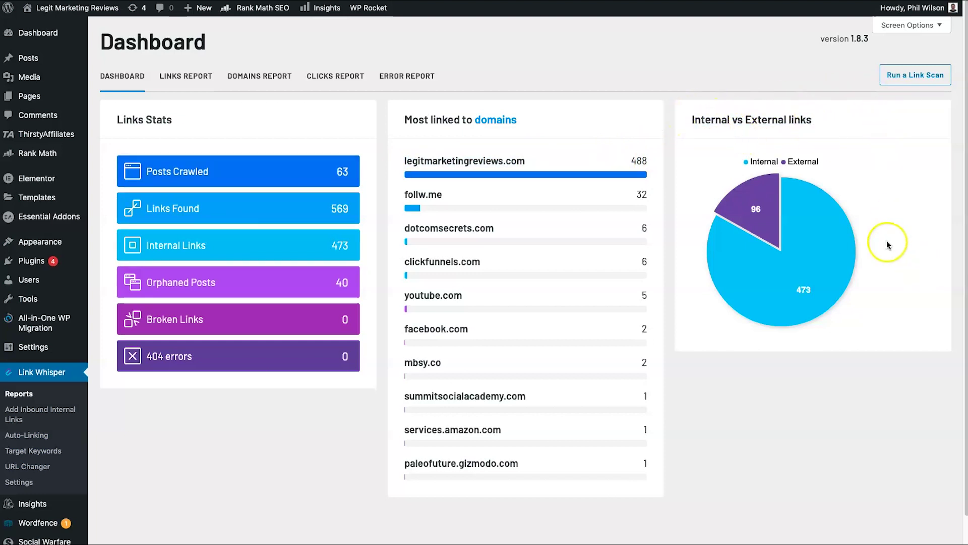
pyautogui.moveTo(824, 260)
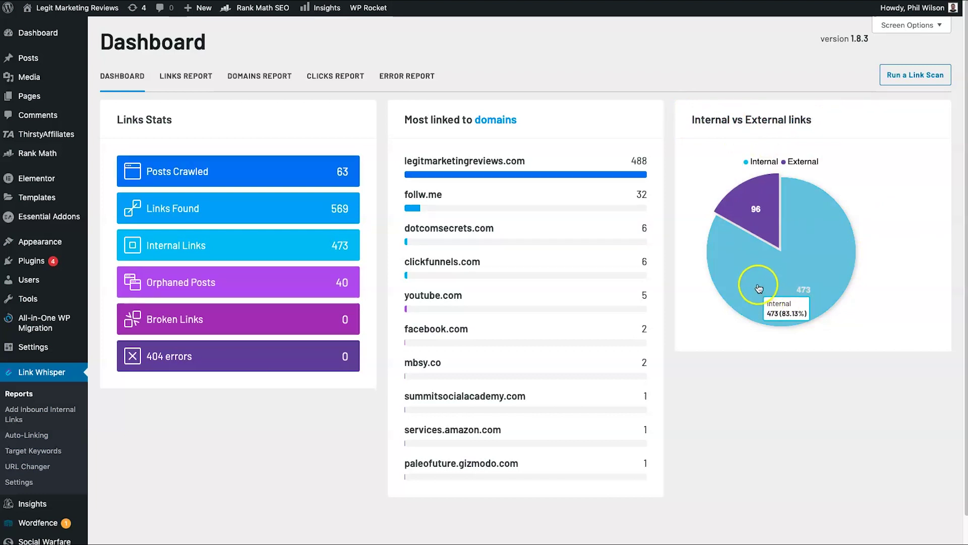
pyautogui.moveTo(750, 197)
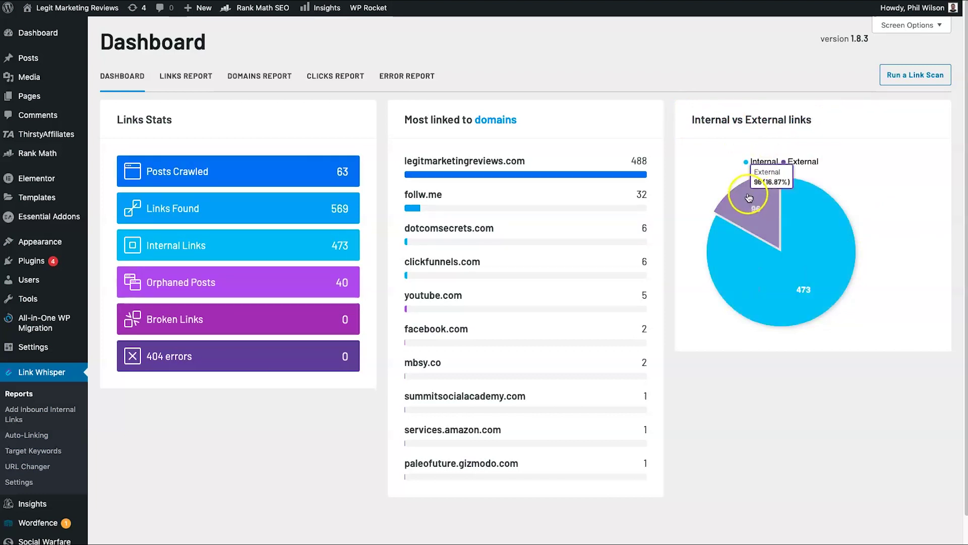
pyautogui.moveTo(825, 238)
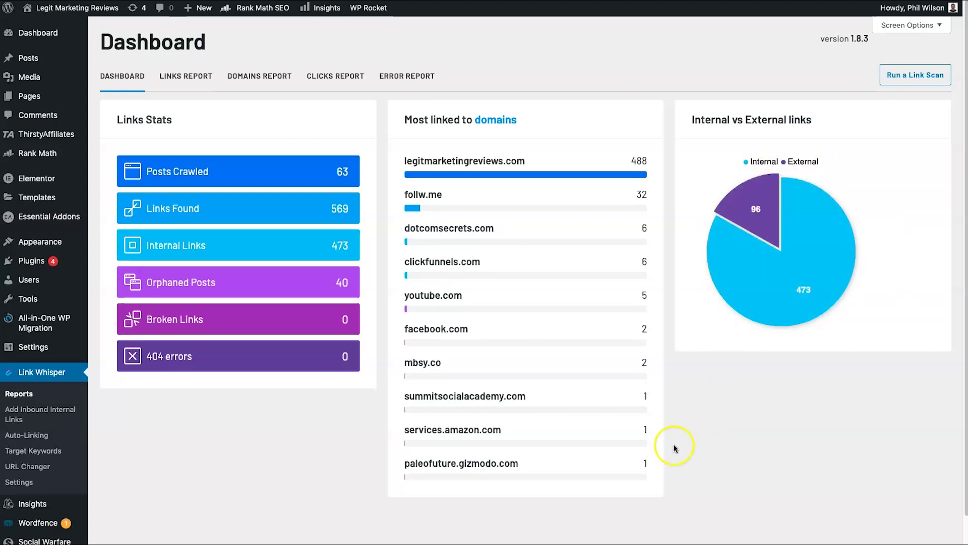
# Step: In the Links Report, inspect the inbound internal links of Claim Bonuses and the outbound internal links of Terms and Conditions
pyautogui.click(190, 76)
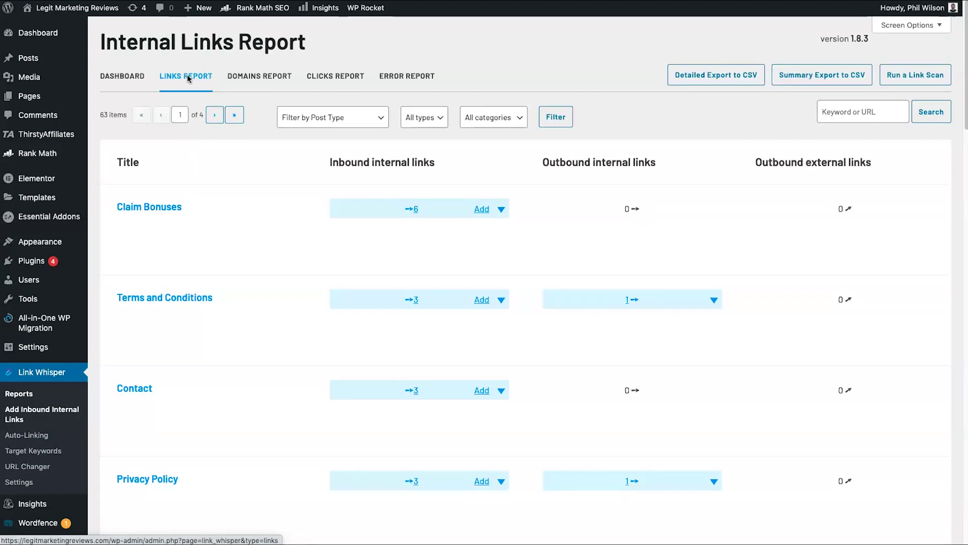
pyautogui.click(153, 205)
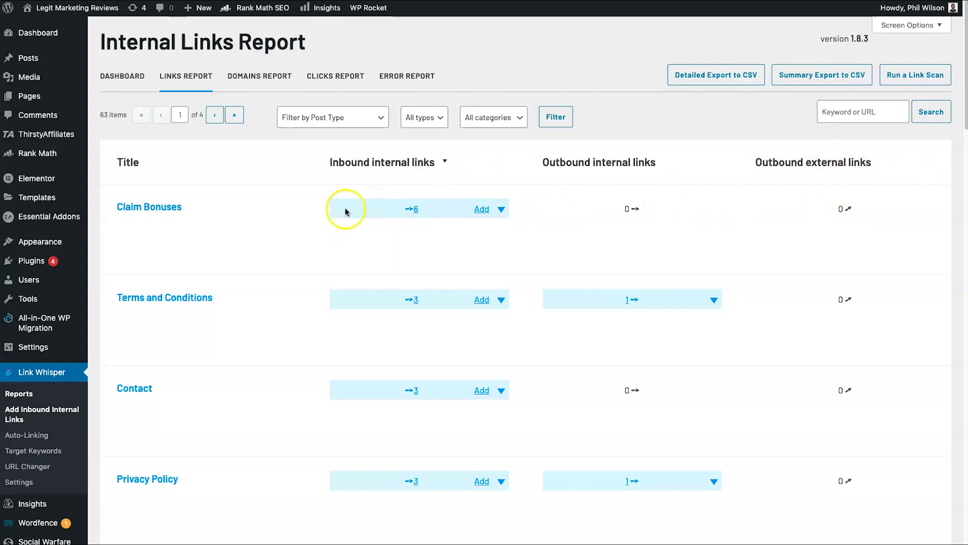
pyautogui.click(417, 210)
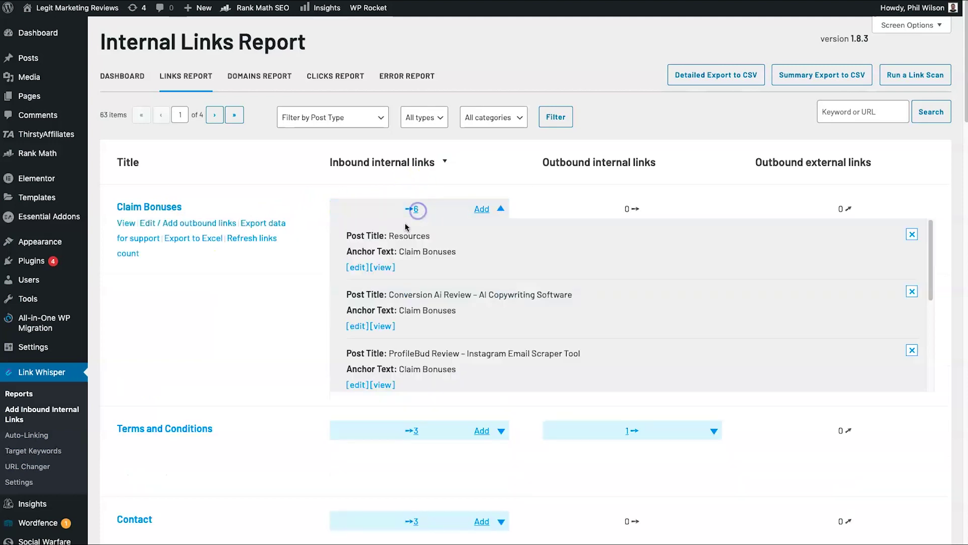
pyautogui.scroll(-4, 412, 278)
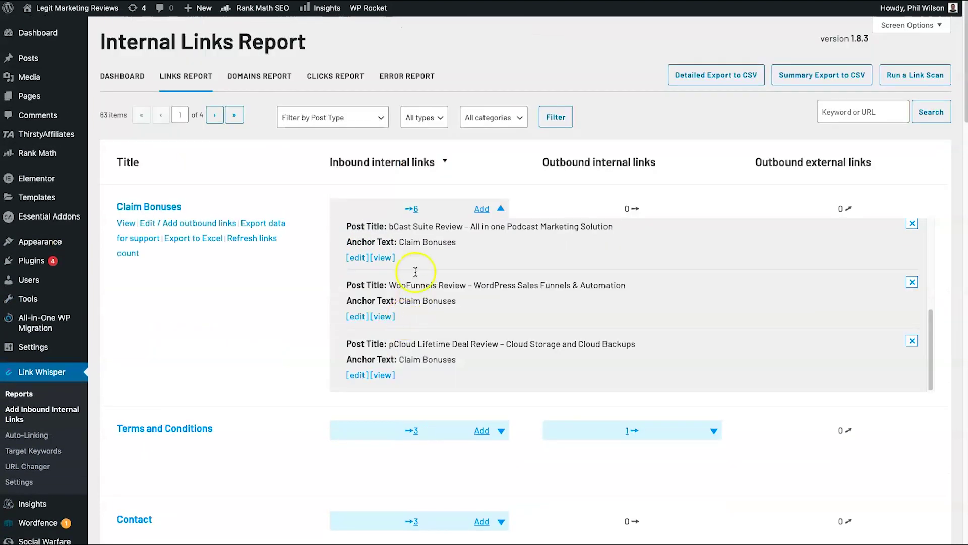
pyautogui.click(412, 209)
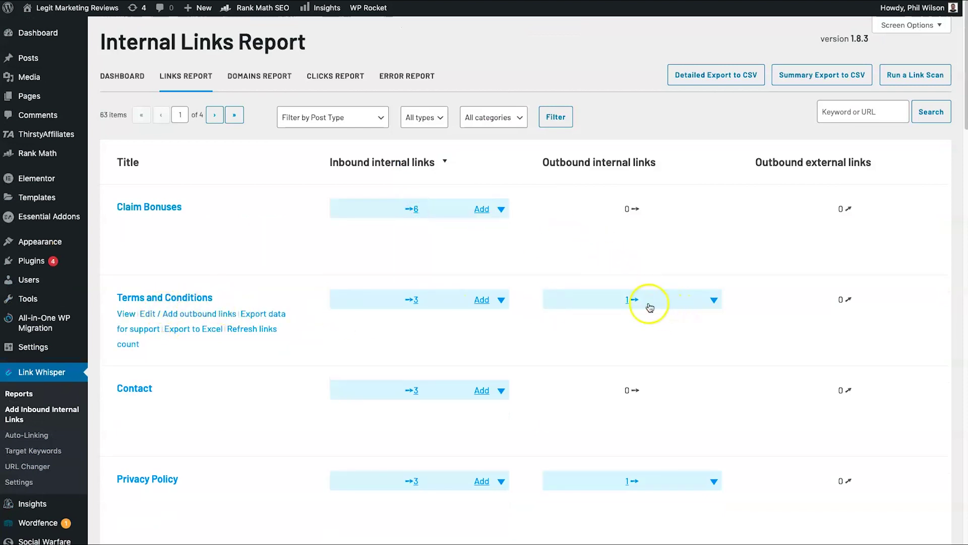
pyautogui.click(633, 301)
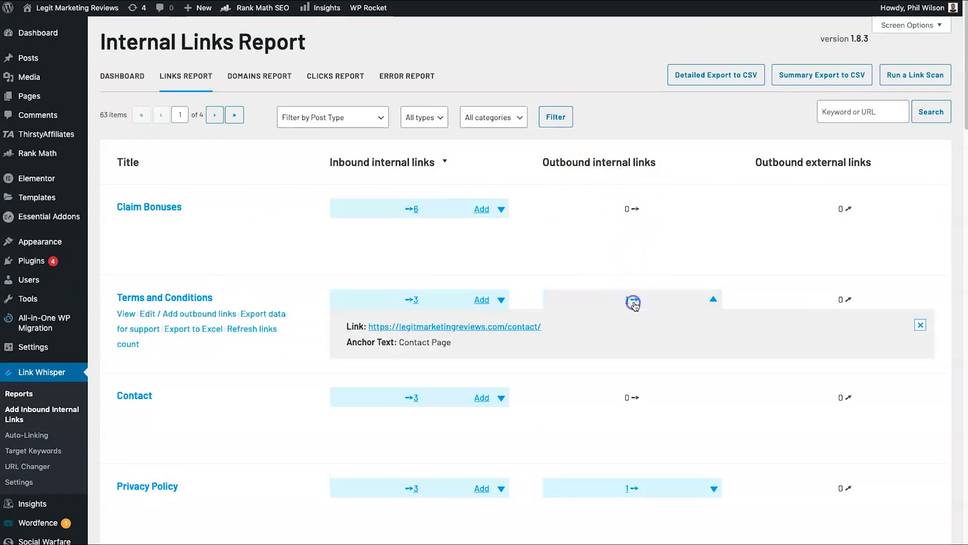
# Step: Collapse the outbound links of Terms and Conditions and examine the inbound, outbound internal and outbound external link columns across the Links Report
pyautogui.click(632, 300)
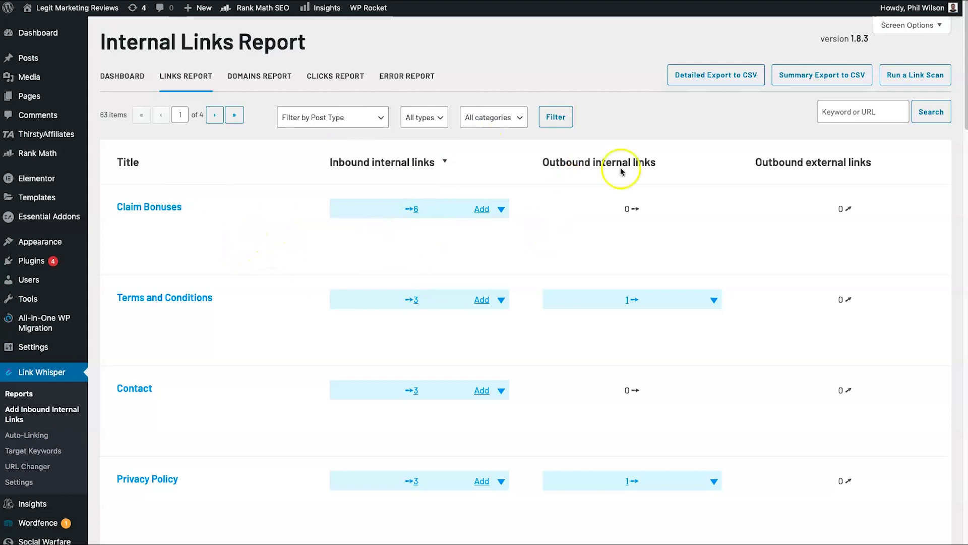
pyautogui.scroll(-4, 602, 186)
pyautogui.scroll(4, 602, 187)
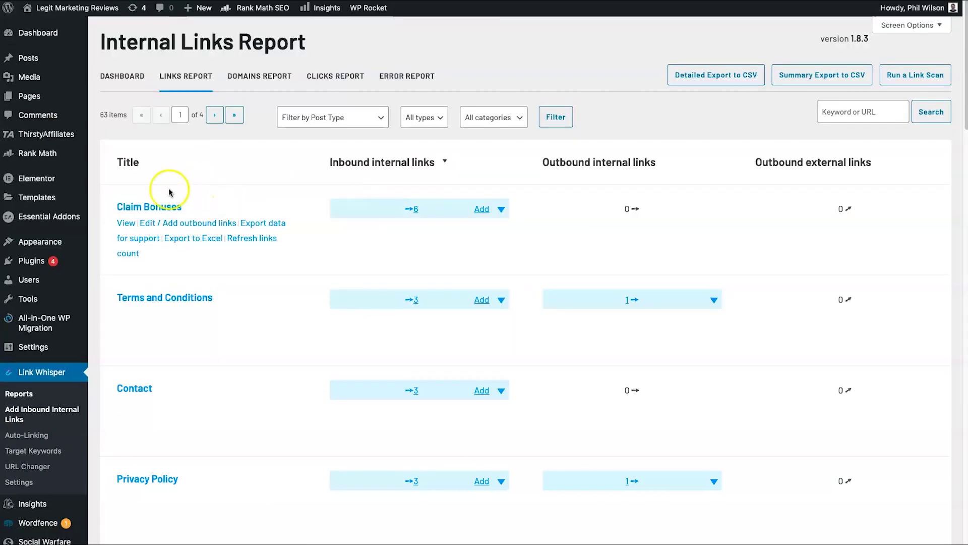
pyautogui.scroll(-3, 130, 348)
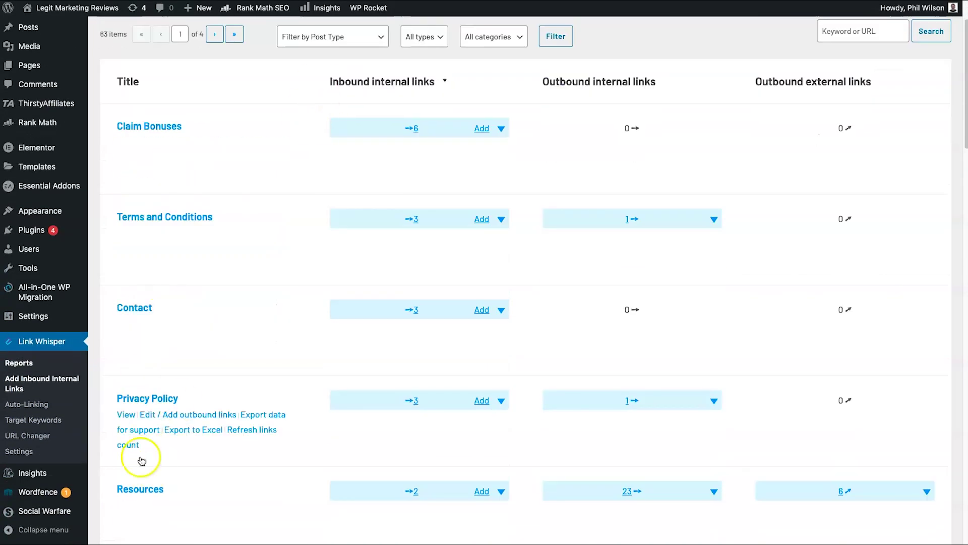
pyautogui.scroll(-4, 135, 379)
pyautogui.scroll(-1, 161, 379)
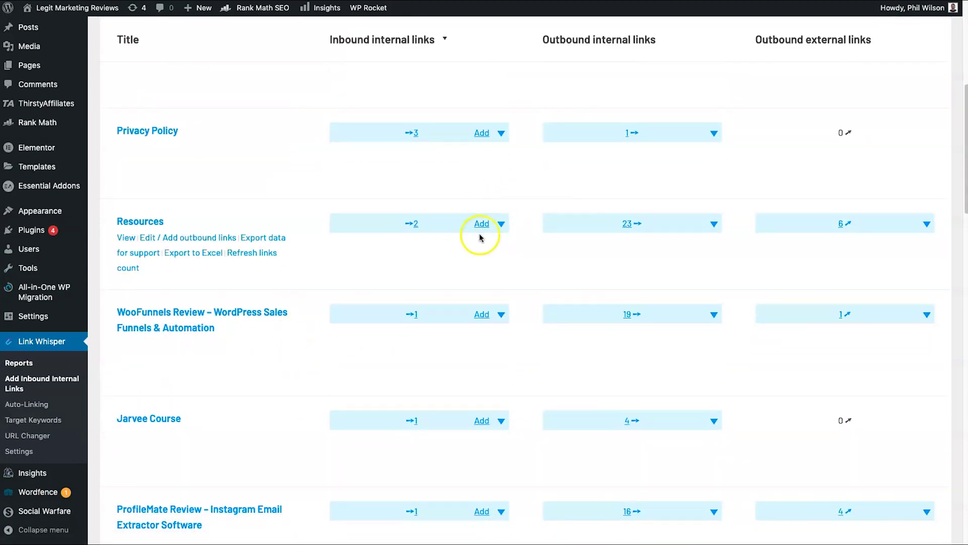
pyautogui.scroll(-5, 640, 219)
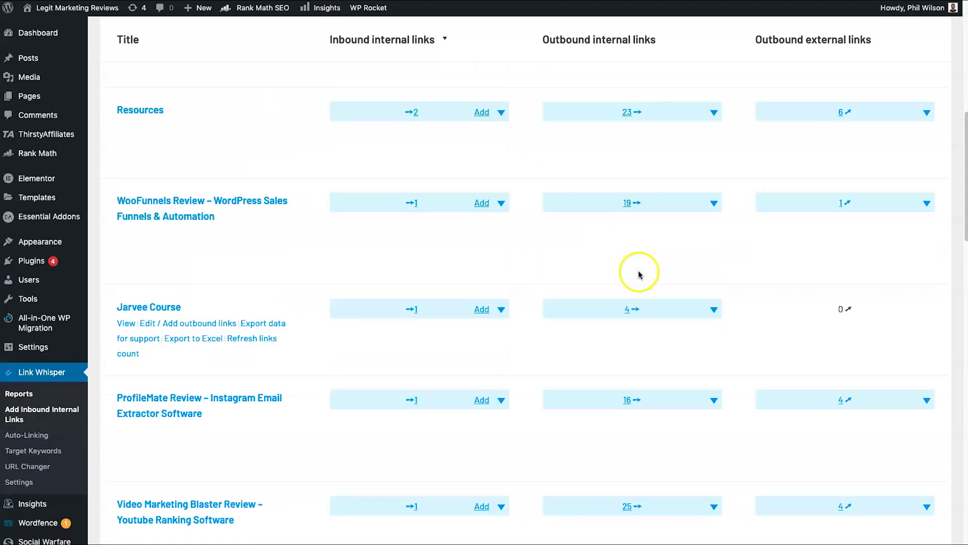
pyautogui.scroll(3, 832, 147)
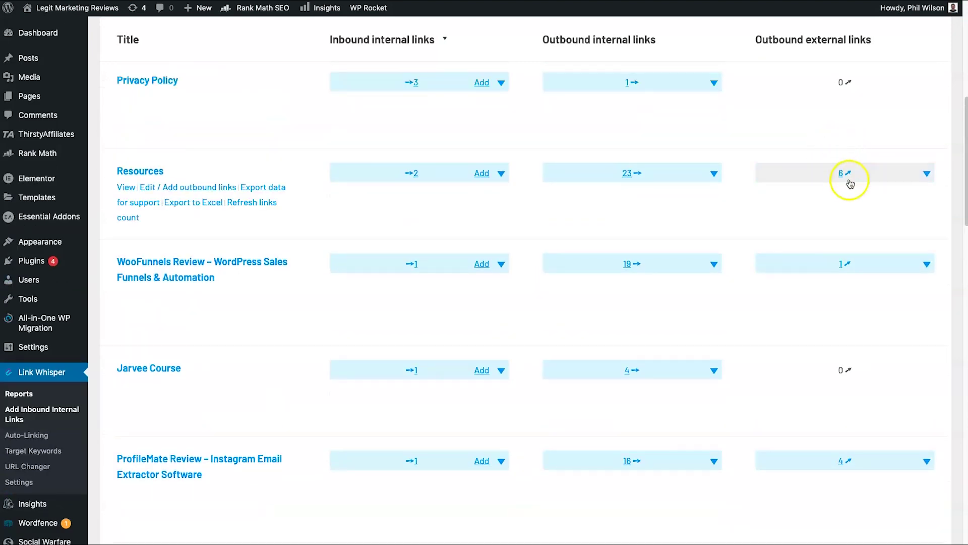
pyautogui.scroll(-10, 675, 278)
pyautogui.scroll(-20, 671, 285)
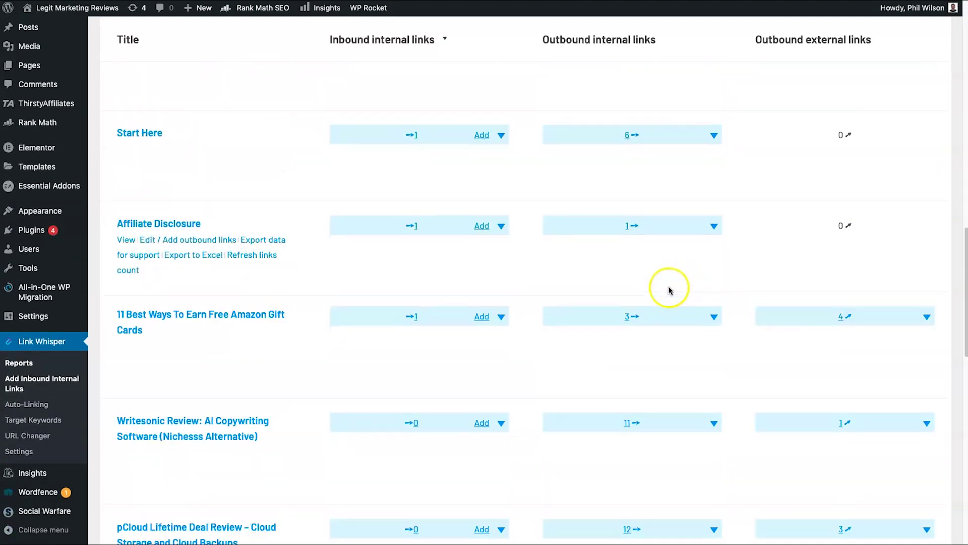
pyautogui.scroll(17, 454, 315)
pyautogui.scroll(15, 301, 320)
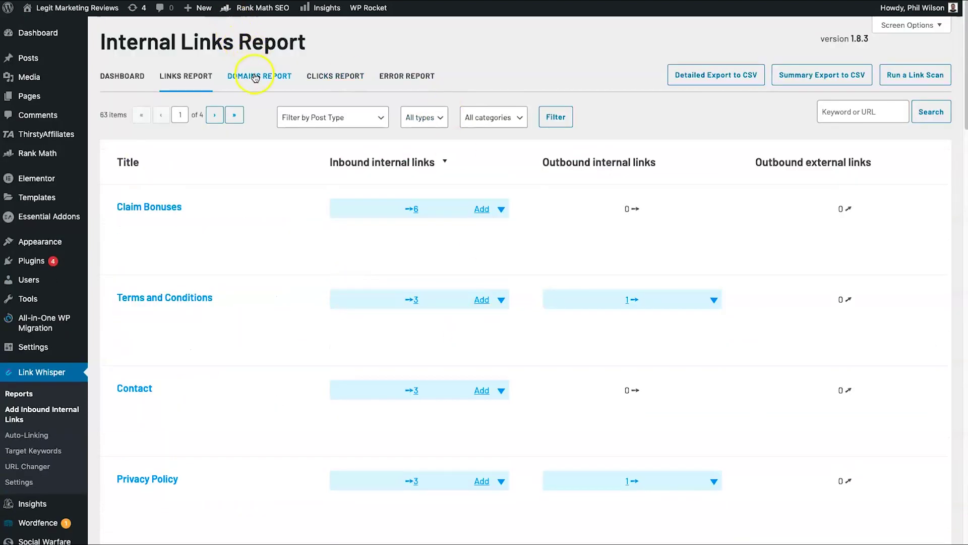
# Step: Review the Domains Report, covering the linked domains with their posts and links
pyautogui.click(255, 77)
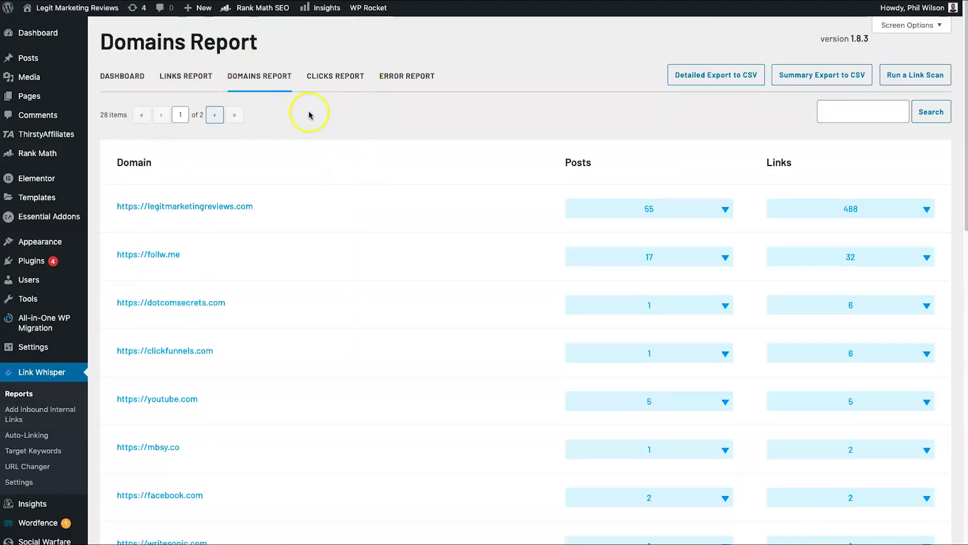
pyautogui.scroll(-5, 410, 144)
pyautogui.scroll(5, 402, 144)
pyautogui.click(335, 76)
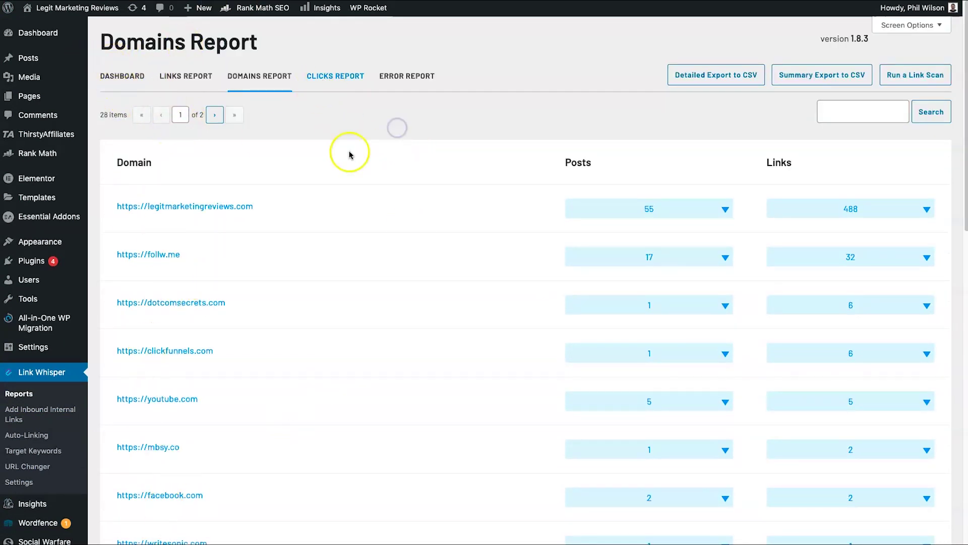
pyautogui.scroll(-7, 218, 302)
pyautogui.scroll(7, 217, 302)
# Step: Check the link clicks per post in the Clicks Report and look for broken links in the Error Report
pyautogui.click(324, 82)
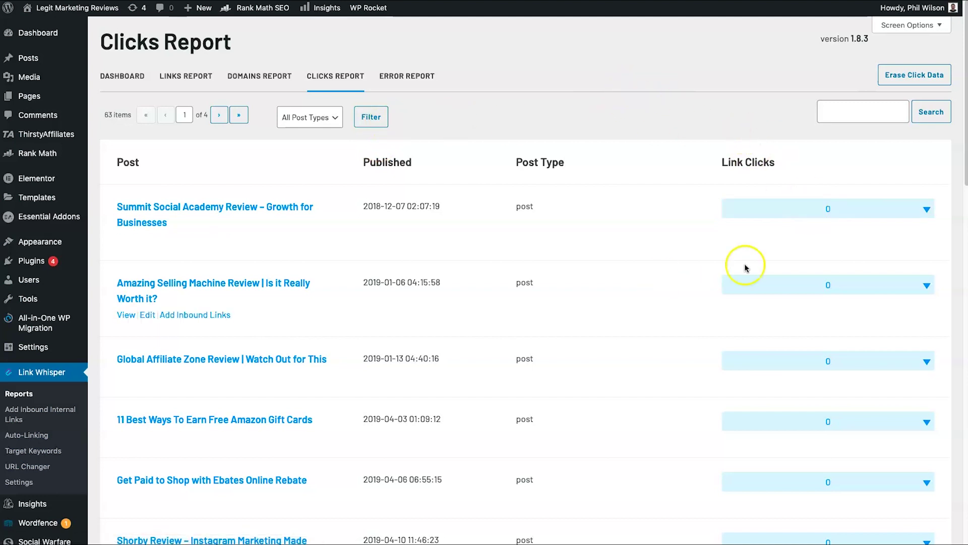
pyautogui.scroll(-15, 744, 247)
pyautogui.scroll(7, 728, 253)
pyautogui.scroll(-5, 778, 225)
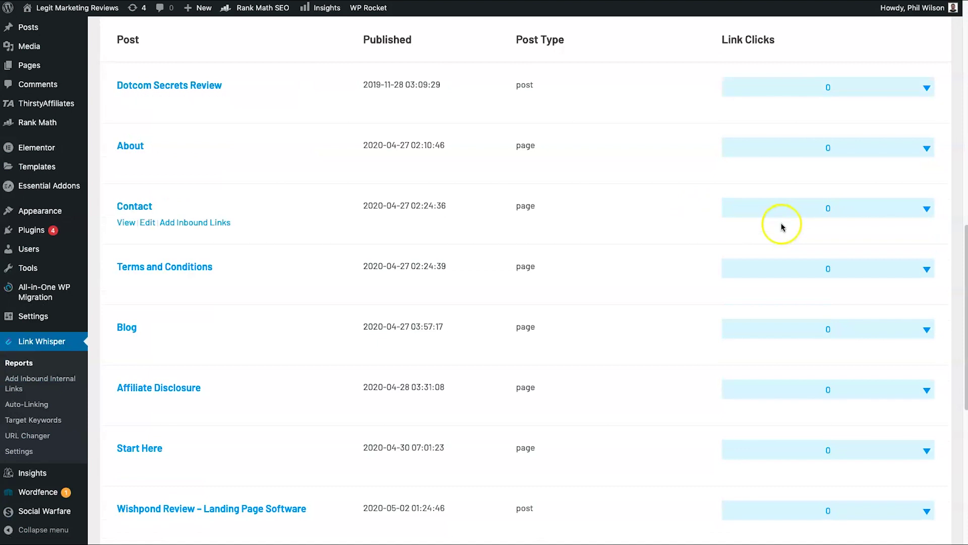
pyautogui.scroll(13, 754, 234)
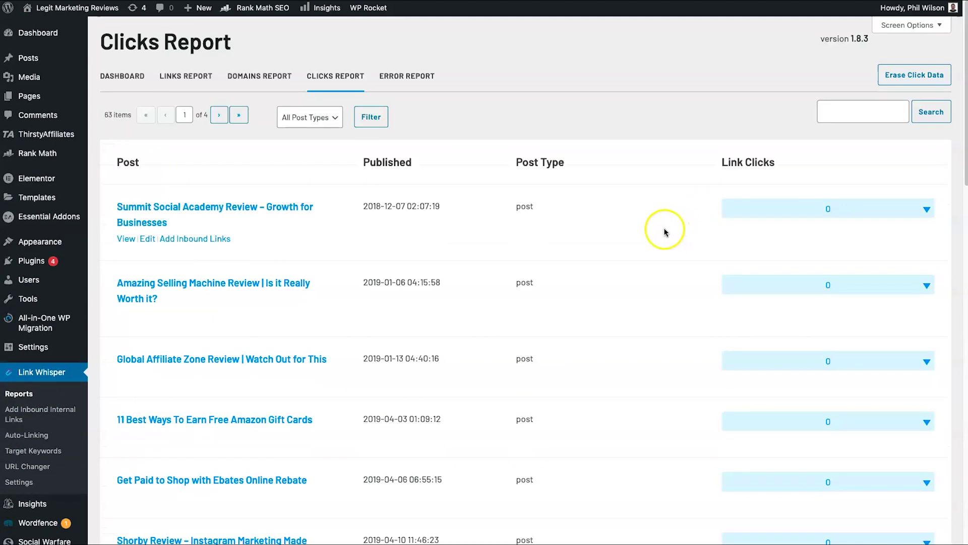
pyautogui.click(427, 78)
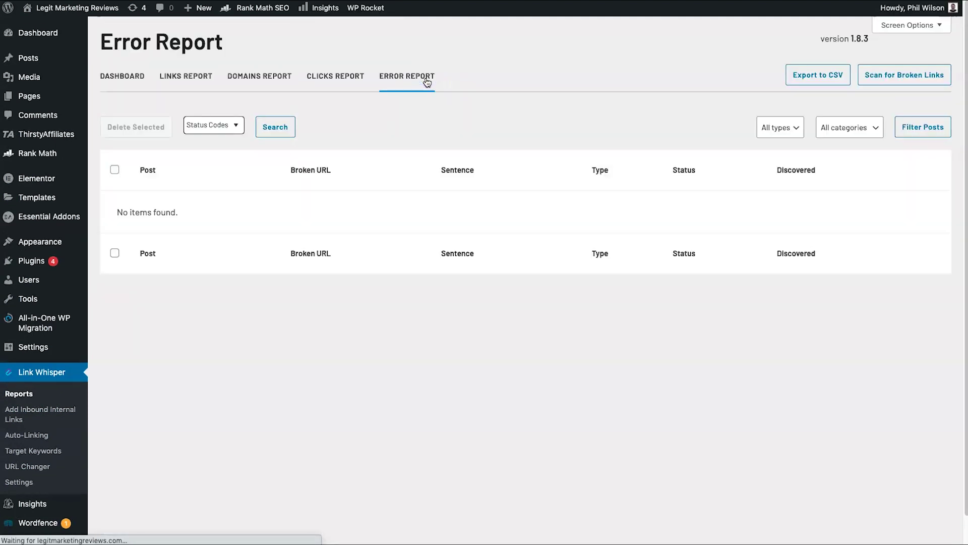
pyautogui.click(355, 243)
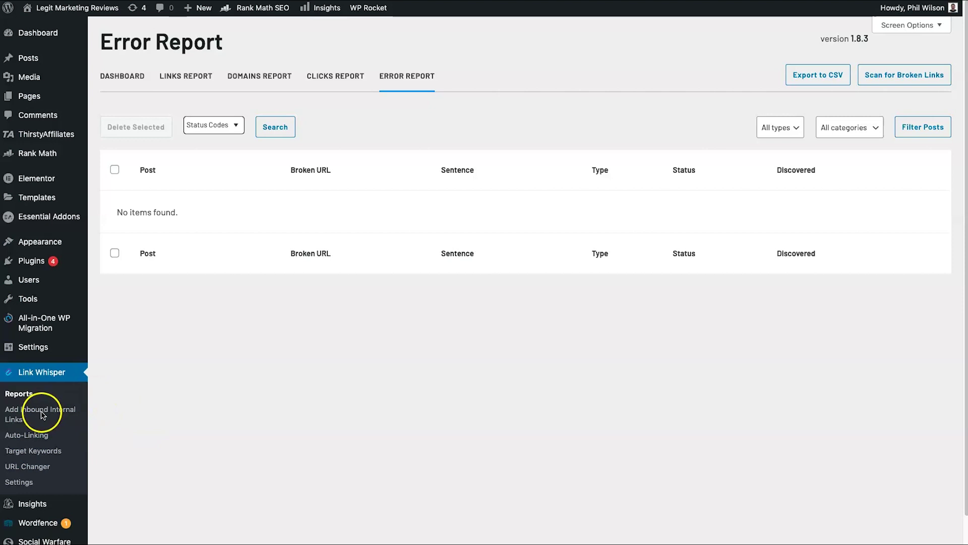
# Step: From the Add Inbound Internal Links list, open the Writesonic Review post for editing and adding outbound links
pyautogui.click(61, 414)
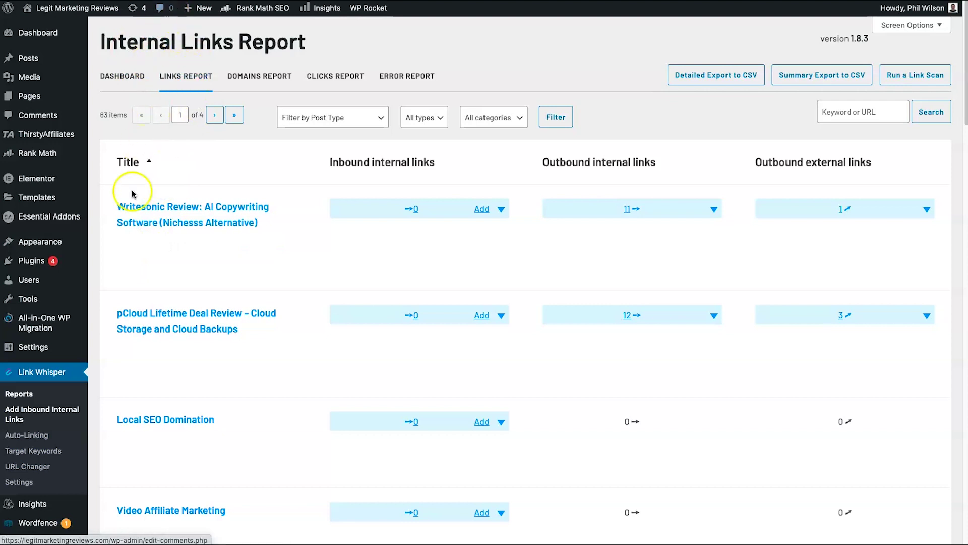
pyautogui.moveTo(130, 229)
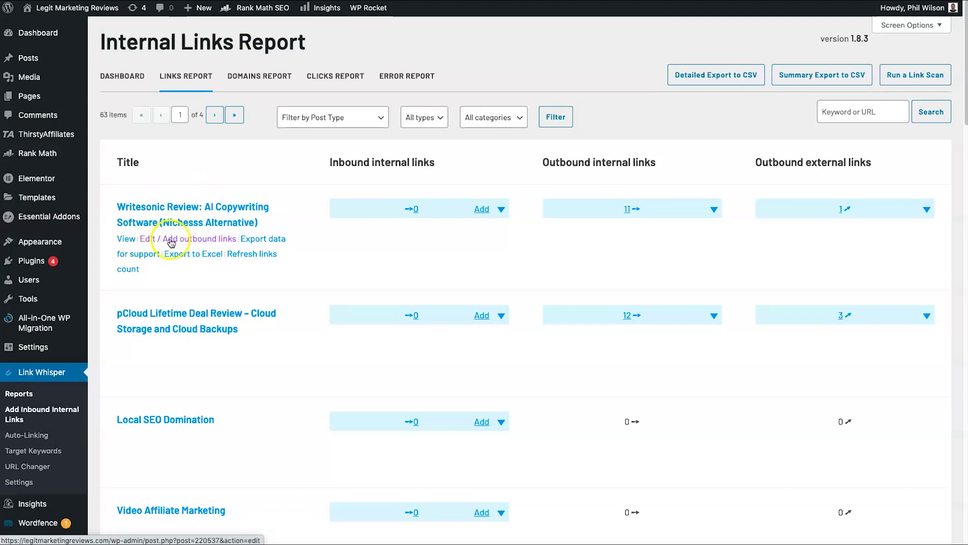
pyautogui.click(209, 240)
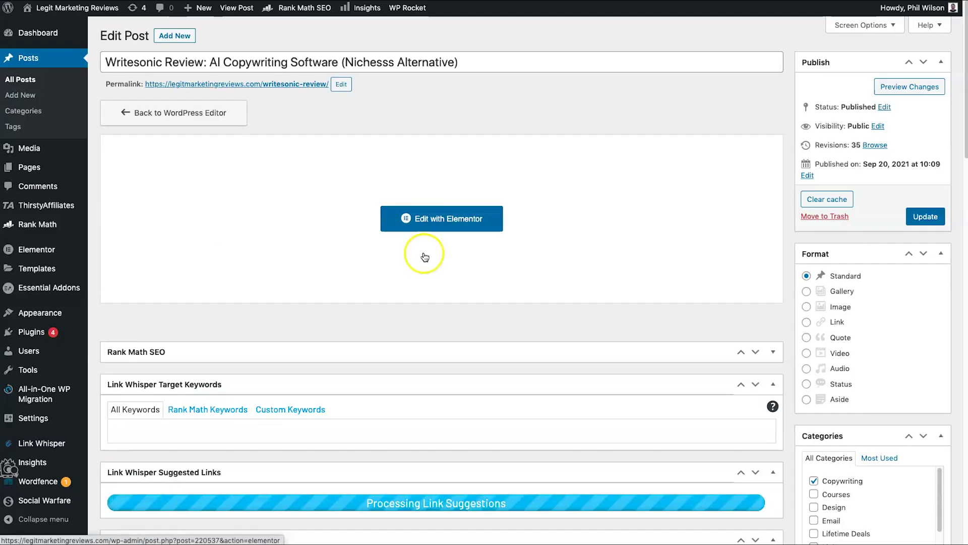
# Step: In the post's Link Whisper Suggested Links, examine the Add Internal Outbound Links and Posts to link to columns
pyautogui.scroll(-7, 486, 296)
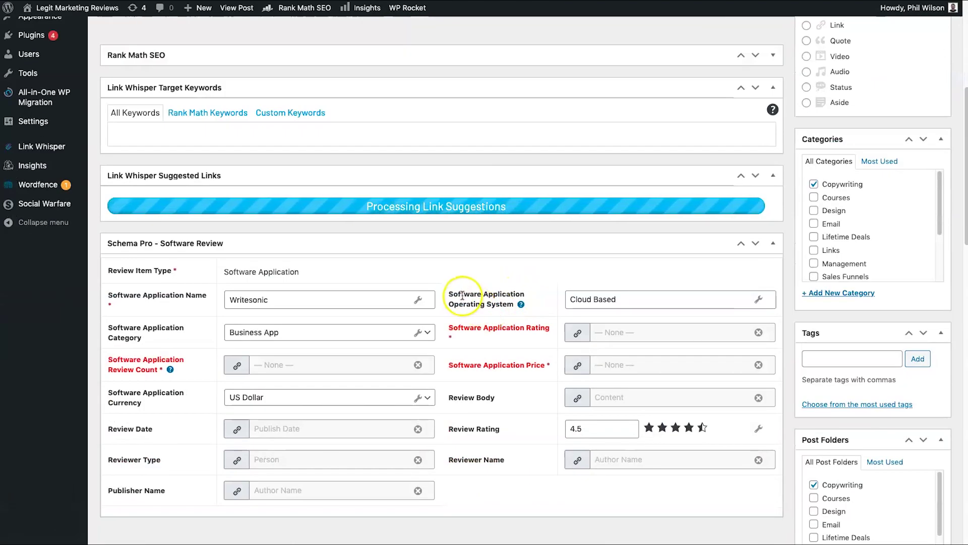
pyautogui.scroll(6, 342, 300)
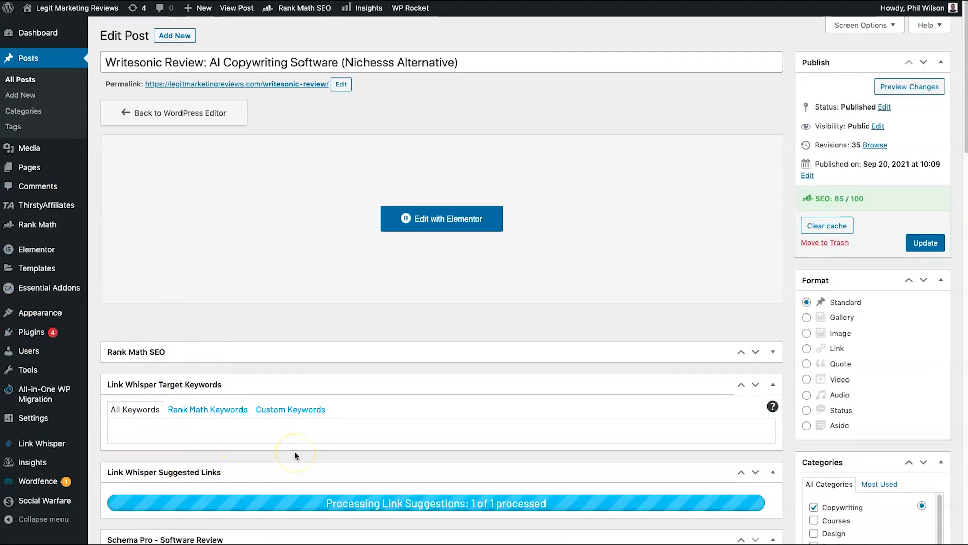
pyautogui.scroll(-8, 294, 454)
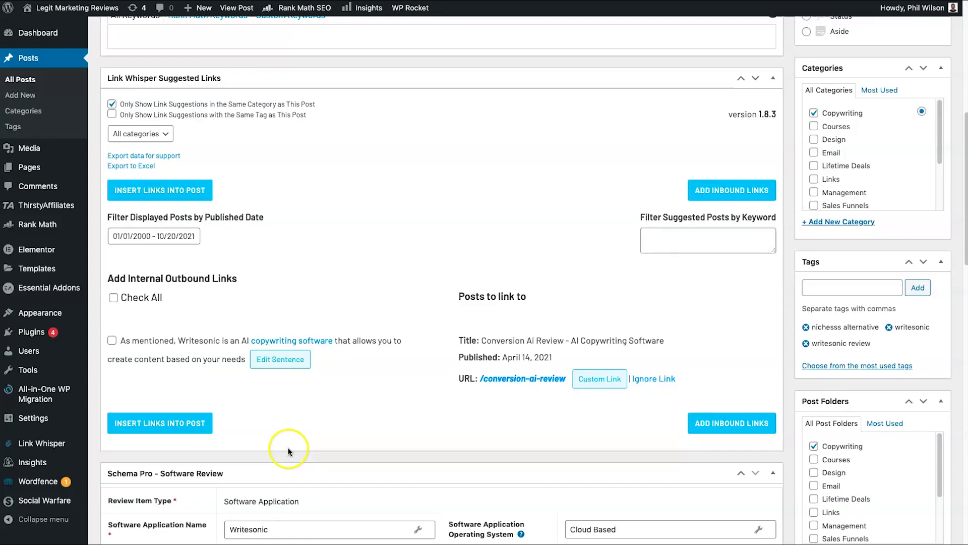
pyautogui.scroll(-1, 289, 449)
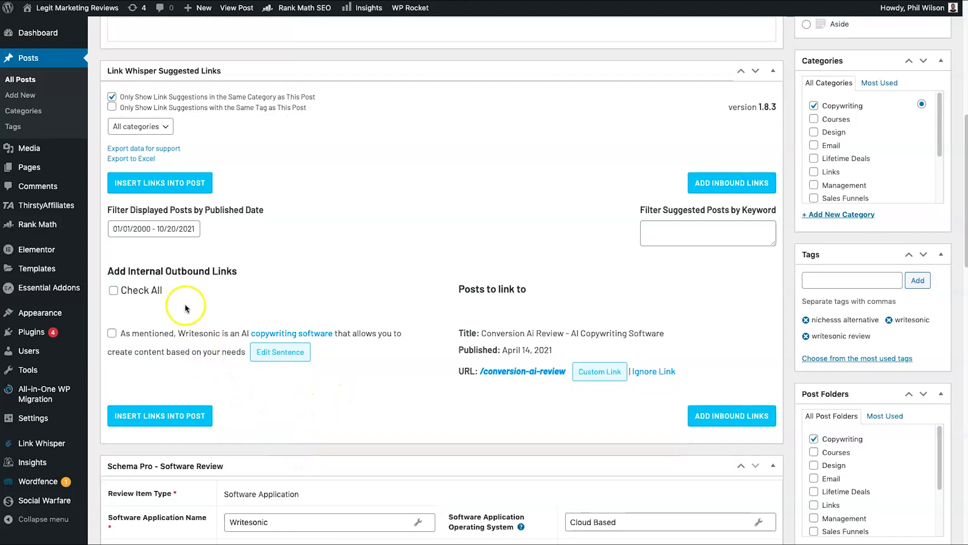
pyautogui.moveTo(108, 264); pyautogui.dragTo(236, 271)
pyautogui.click(266, 273)
pyautogui.moveTo(458, 289); pyautogui.dragTo(526, 290)
pyautogui.click(534, 291)
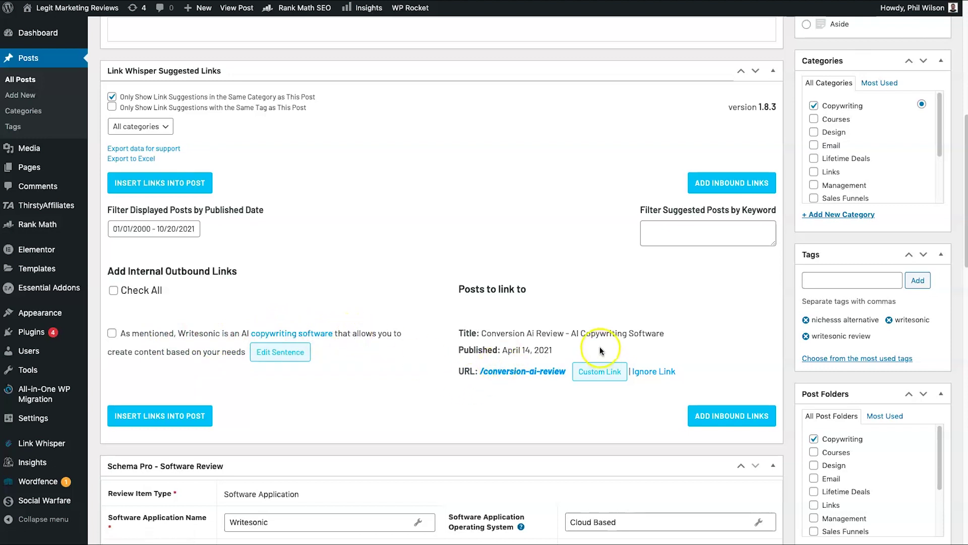
# Step: Inspect the suggested target post Conversion Ai Review, then open the suggestion's sentence editor and close it without saving
pyautogui.moveTo(481, 333); pyautogui.dragTo(648, 335)
pyautogui.click(647, 336)
pyautogui.moveTo(573, 333); pyautogui.dragTo(664, 334)
pyautogui.click(684, 334)
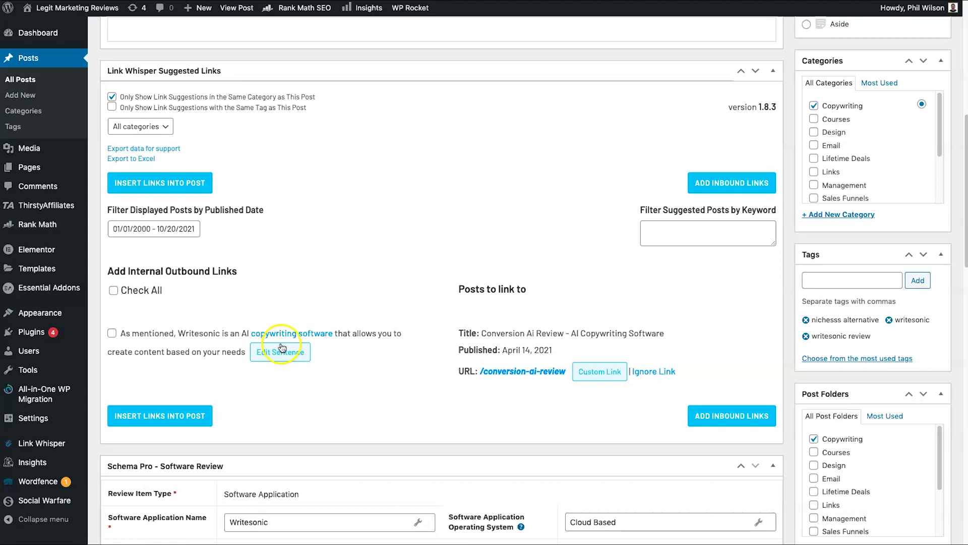
pyautogui.click(279, 353)
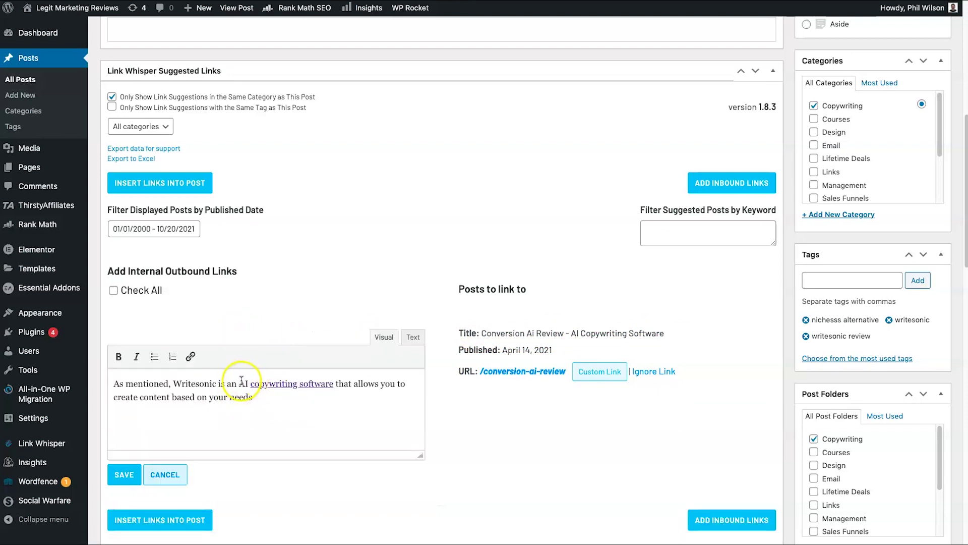
pyautogui.click(182, 478)
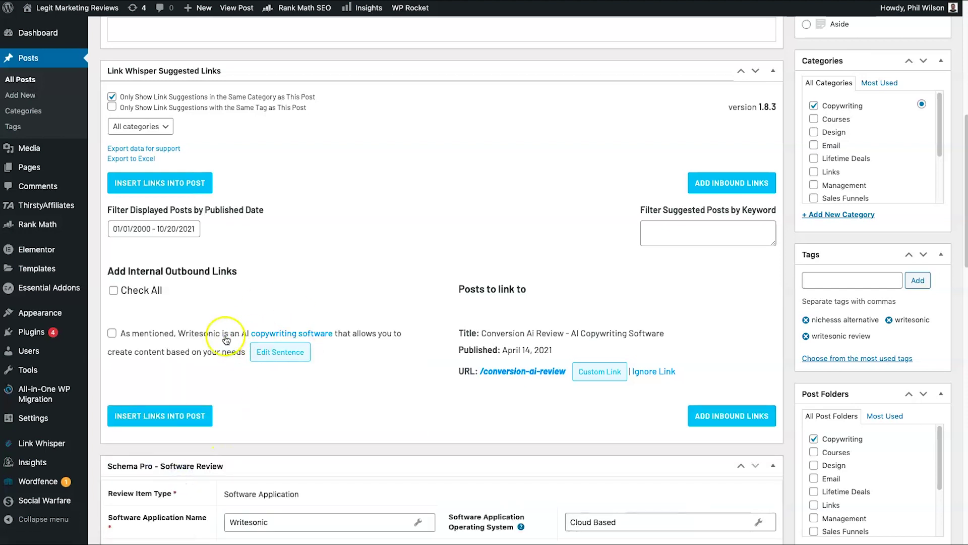
# Step: Insert the suggested "copywriting software" link to /conversion-ai-review into the Writesonic Review post and acknowledge the result
pyautogui.click(112, 334)
pyautogui.click(165, 417)
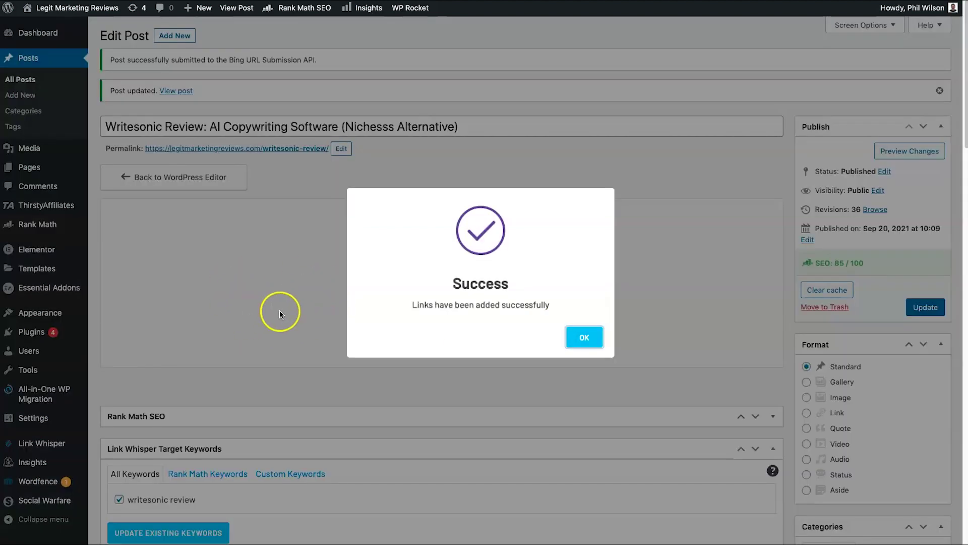
pyautogui.click(570, 334)
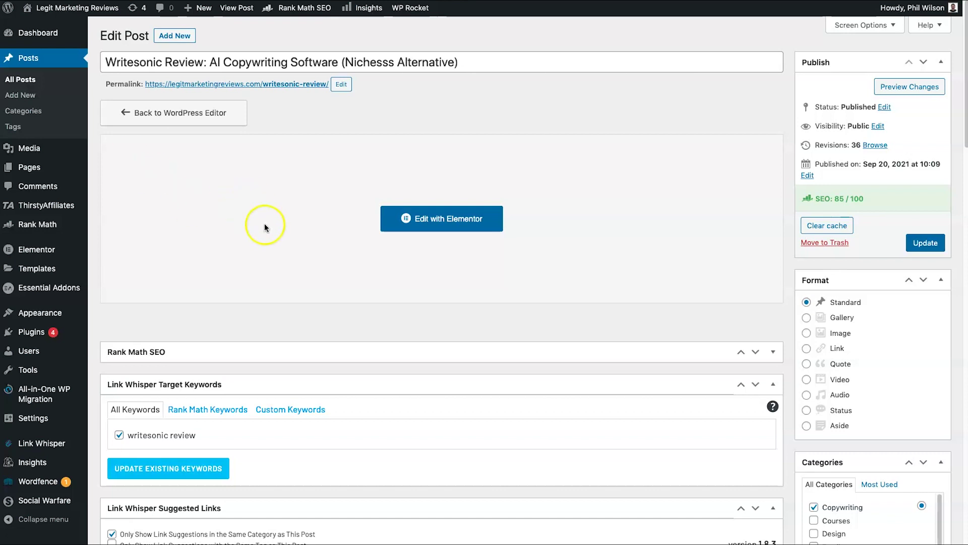
# Step: Turn off the restriction that only shows link suggestions in the same category as this post
pyautogui.scroll(-4, 254, 249)
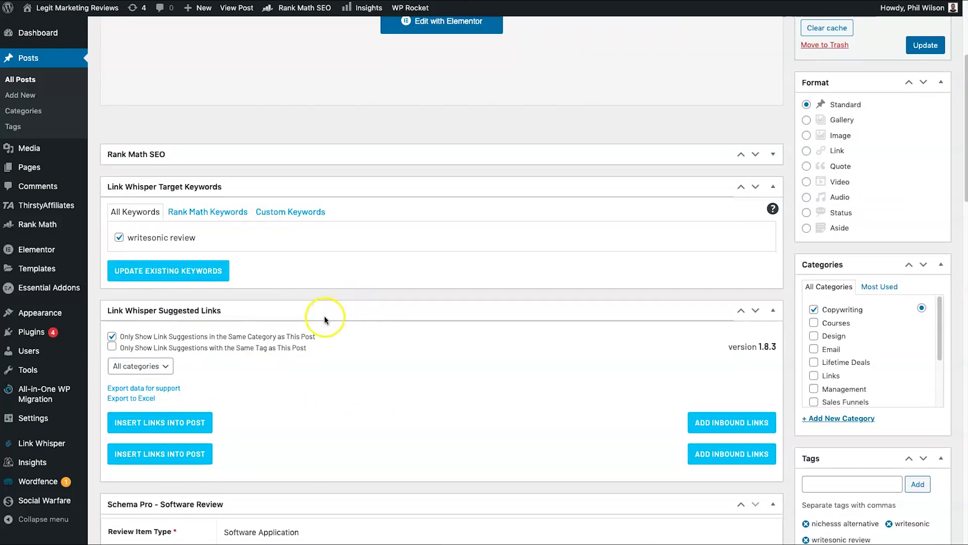
pyautogui.scroll(-1, 324, 316)
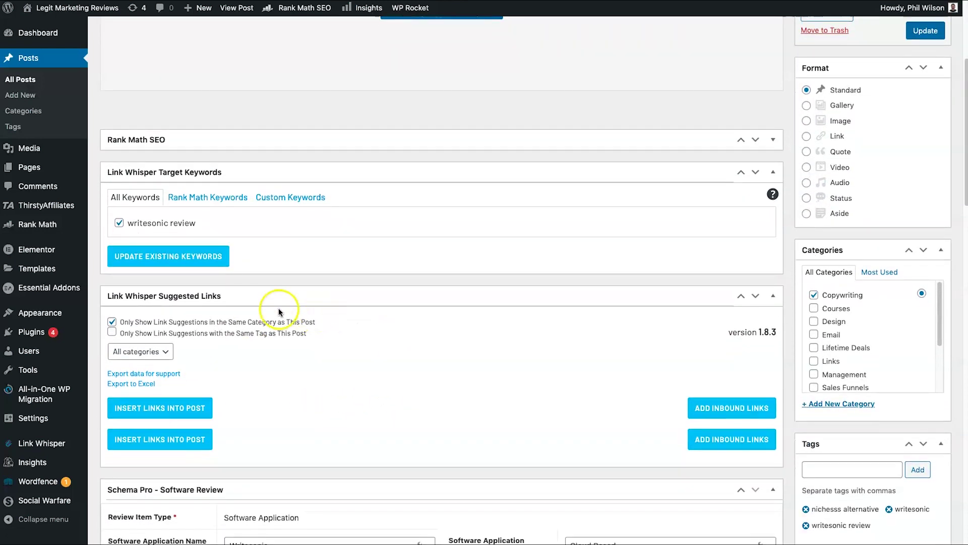
pyautogui.click(112, 322)
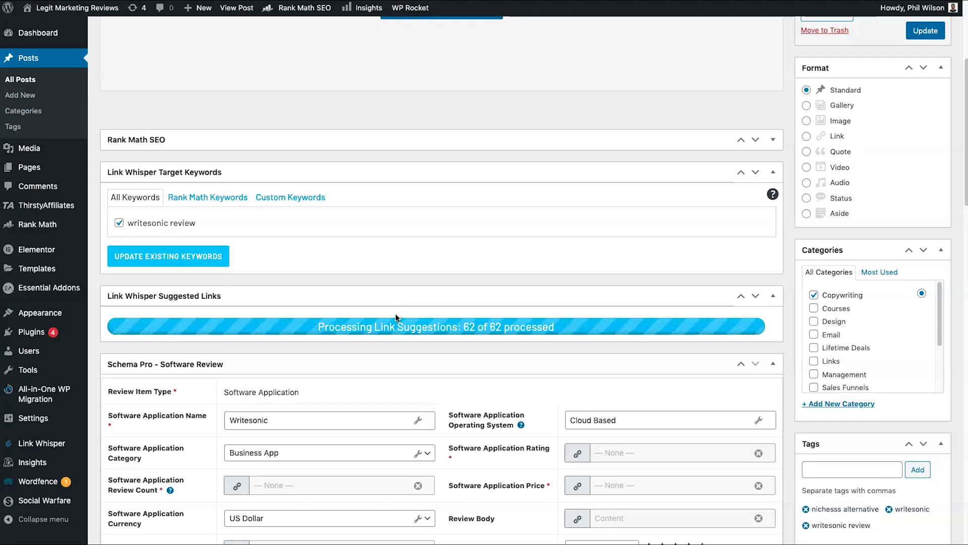
# Step: Review the refreshed outbound link suggestions, comparing each sentence's anchor text with the post it would link to
pyautogui.scroll(-10, 414, 303)
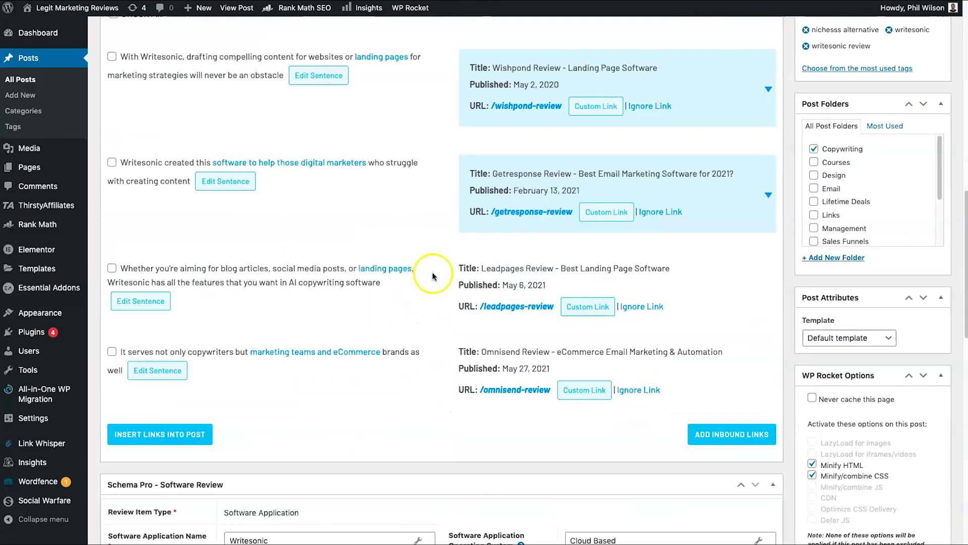
pyautogui.scroll(4, 416, 293)
pyautogui.scroll(-4, 414, 437)
pyautogui.scroll(4, 309, 255)
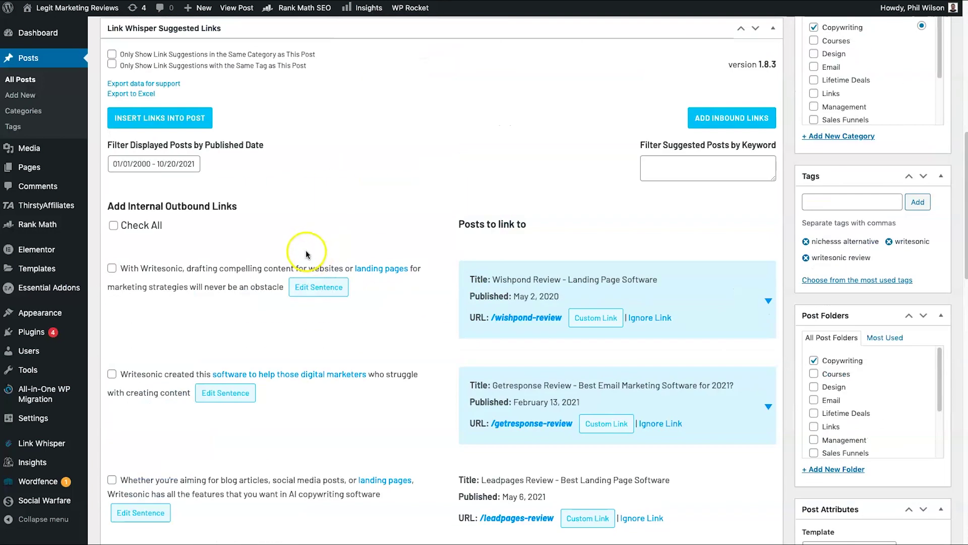
pyautogui.scroll(2, 276, 173)
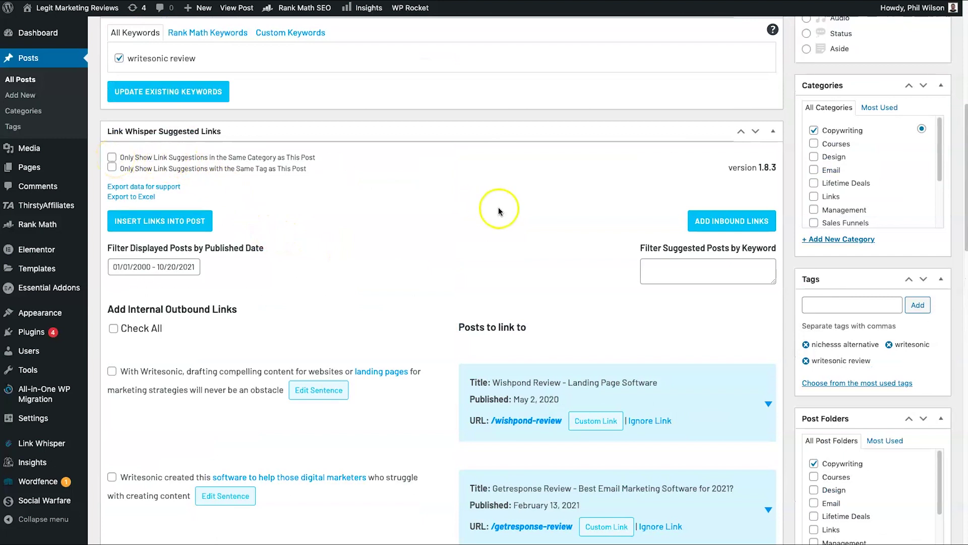
pyautogui.scroll(-1, 328, 246)
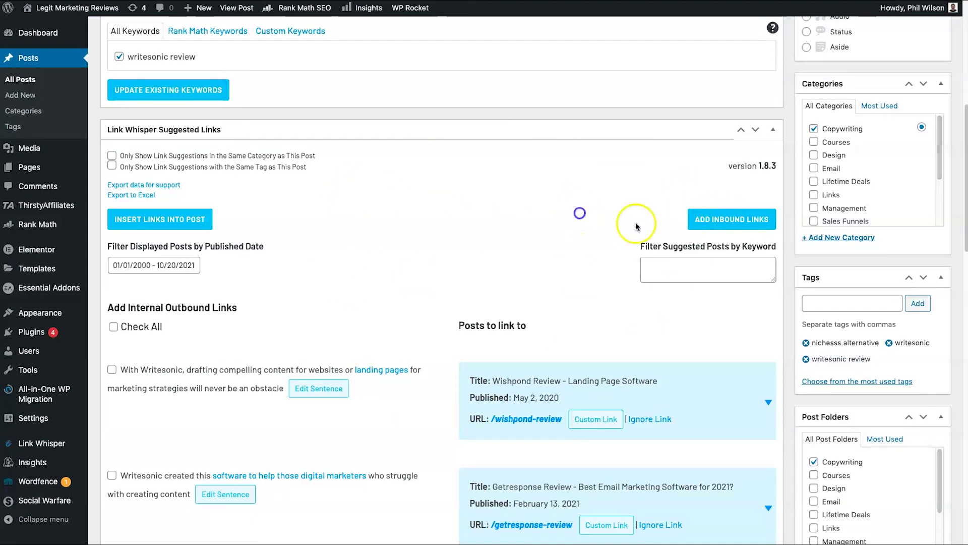
# Step: Return to the links report and open the WooFunnels Review post for editing its outbound links
pyautogui.scroll(4, 281, 147)
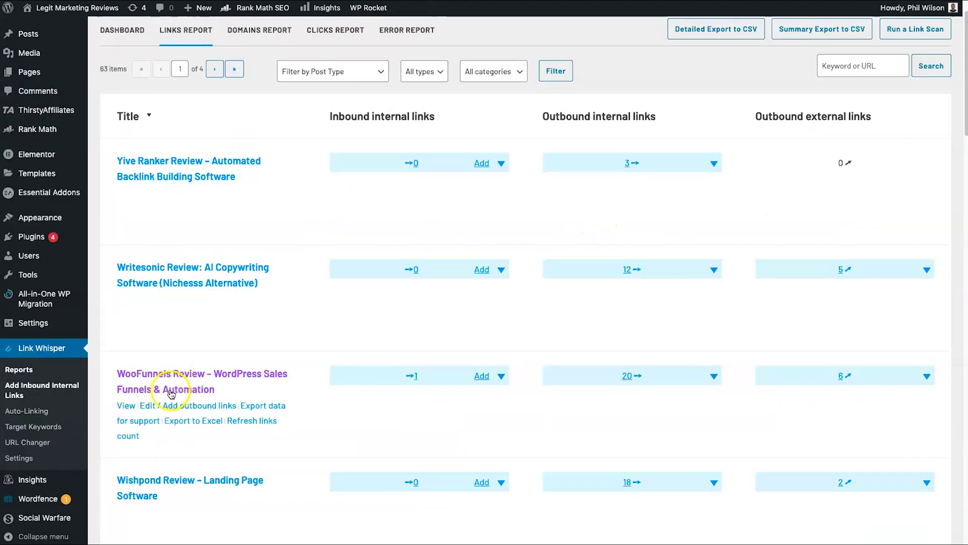
pyautogui.scroll(-1, 187, 385)
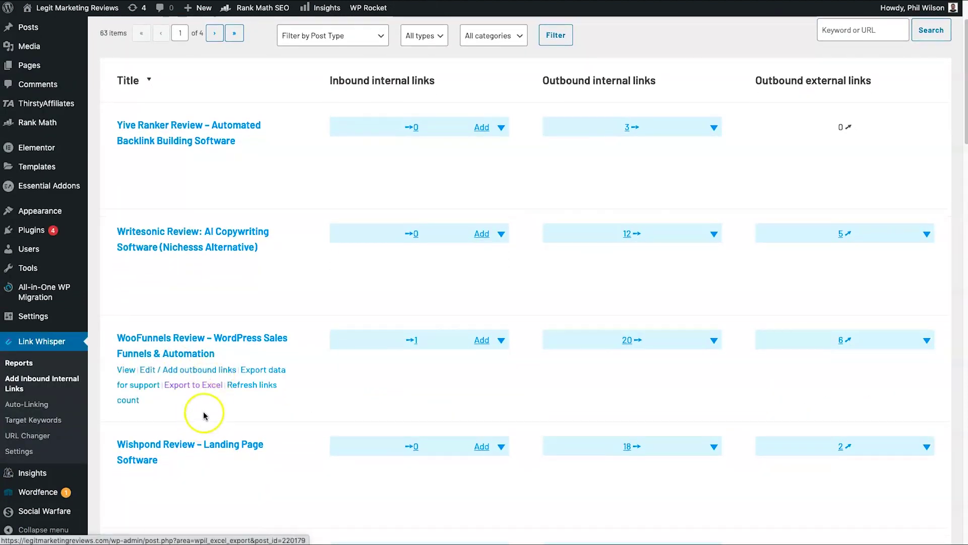
pyautogui.scroll(-3, 202, 409)
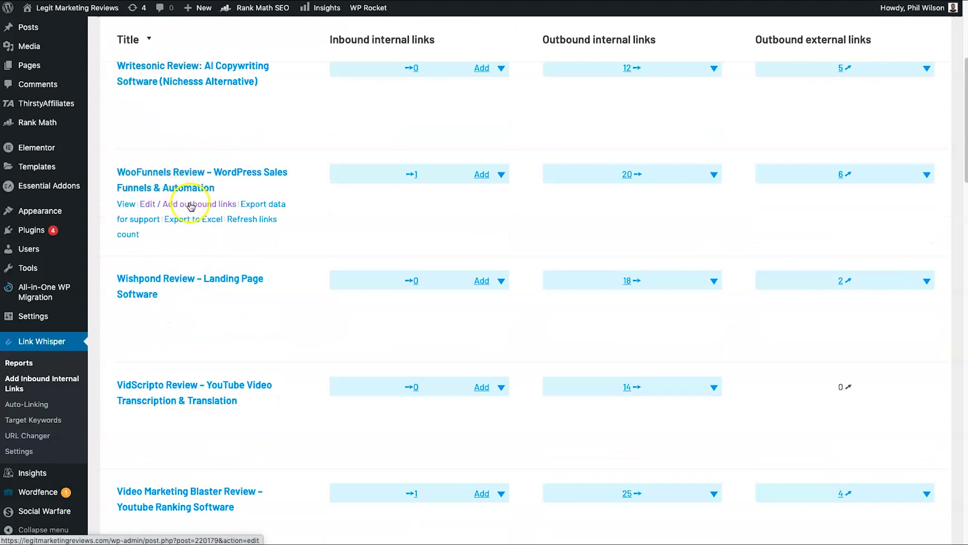
pyautogui.click(191, 206)
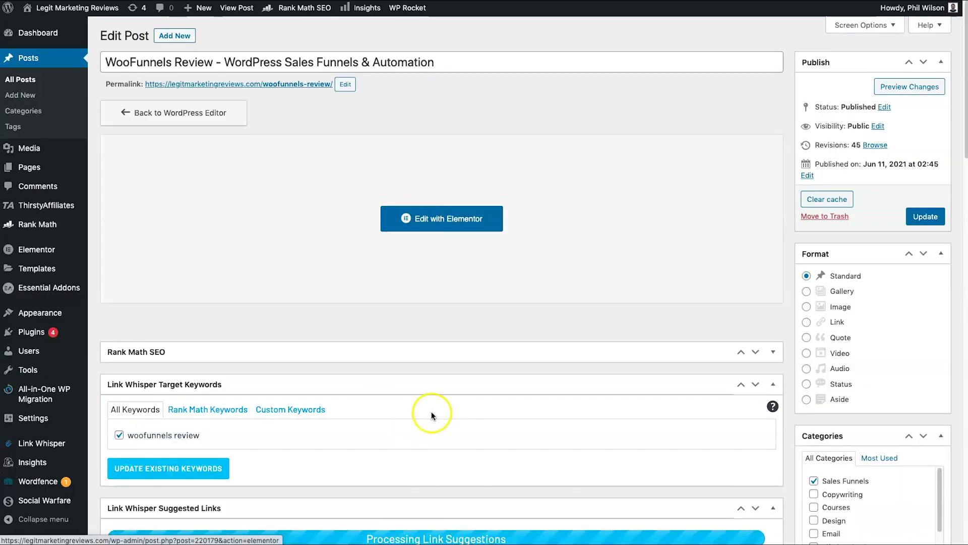
# Step: Examine the suggested outbound links for the WooFunnels Review post, comparing each anchor phrase with its target post
pyautogui.scroll(-5, 433, 414)
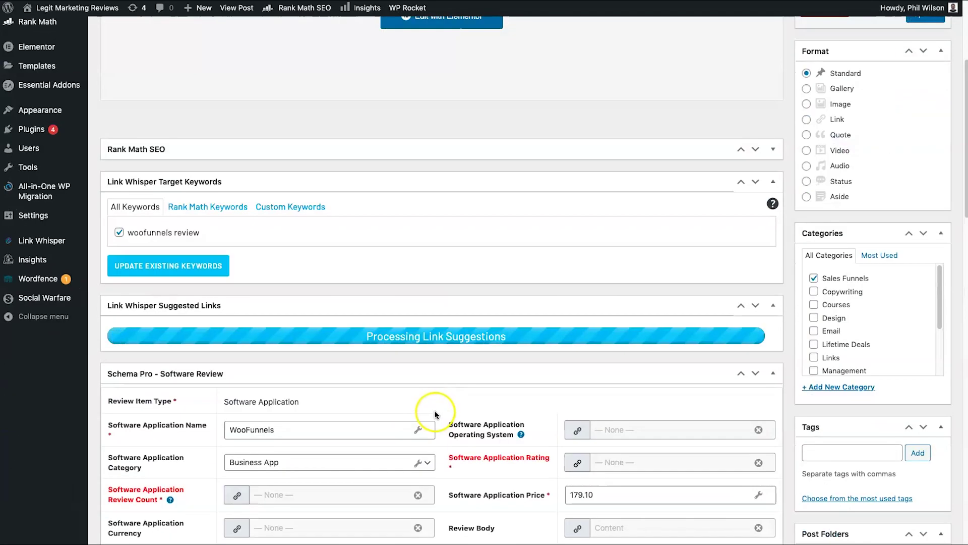
pyautogui.scroll(4, 367, 352)
pyautogui.scroll(-1, 419, 389)
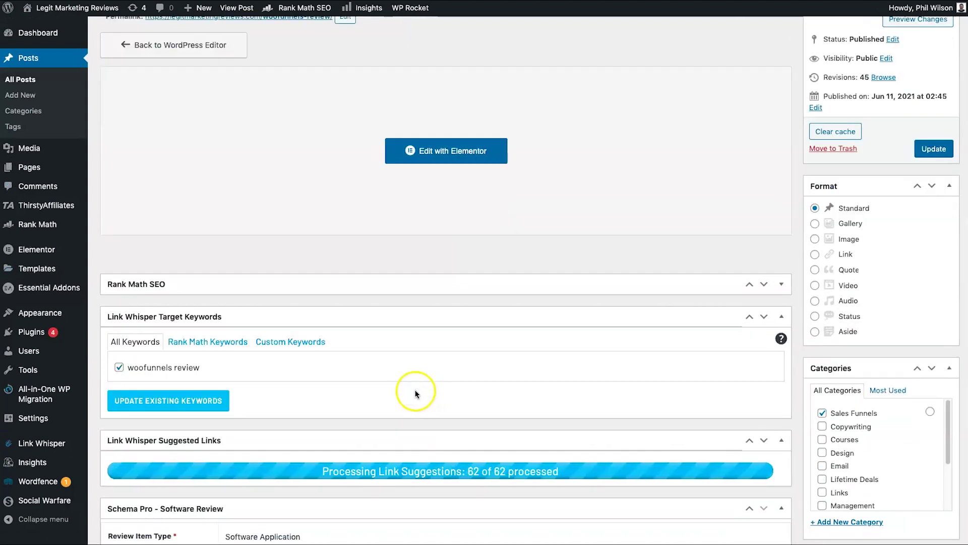
pyautogui.scroll(-1, 437, 395)
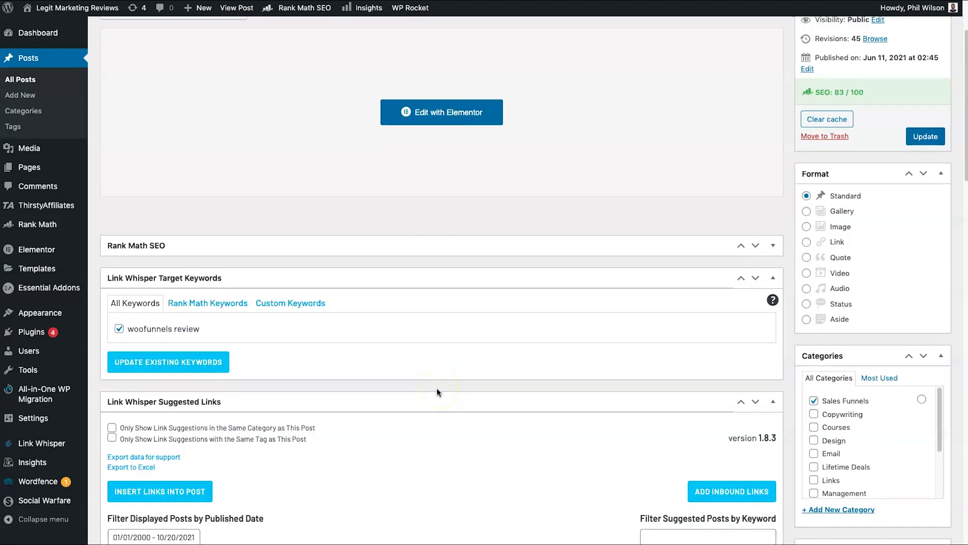
pyautogui.scroll(-5, 437, 389)
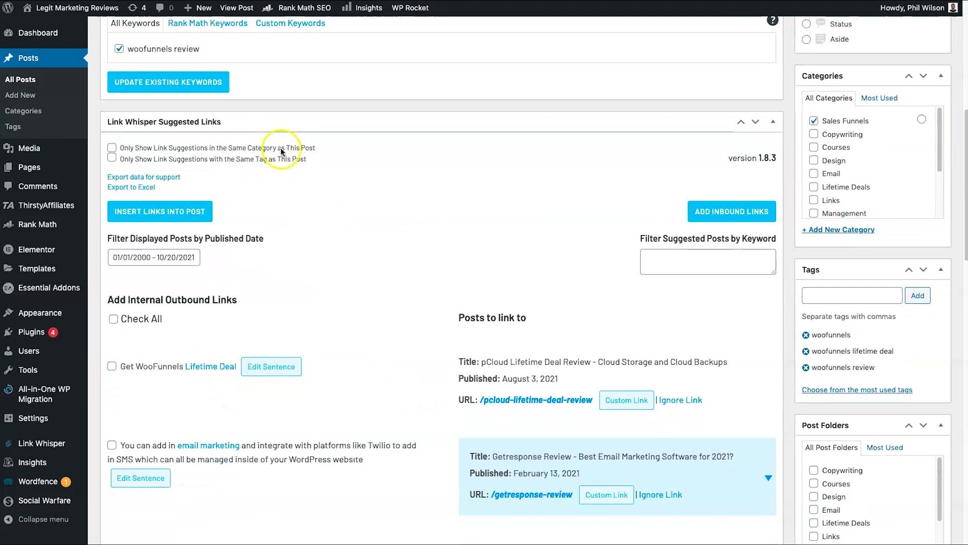
pyautogui.scroll(-15, 358, 201)
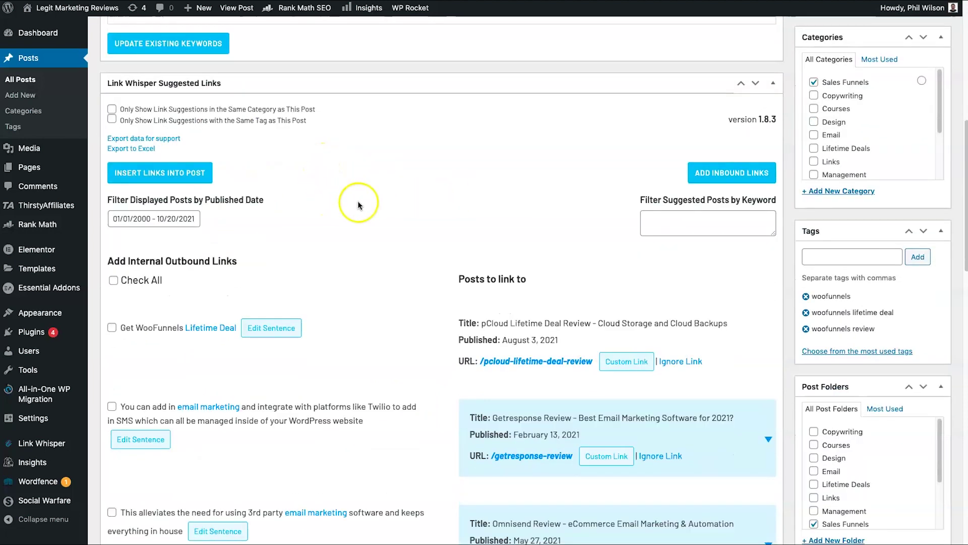
pyautogui.scroll(18, 359, 201)
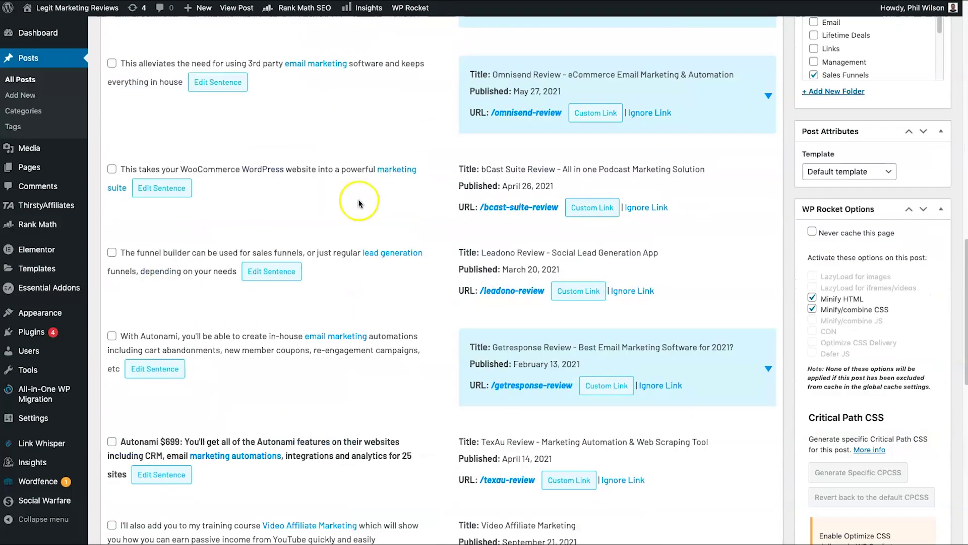
pyautogui.scroll(-2, 702, 412)
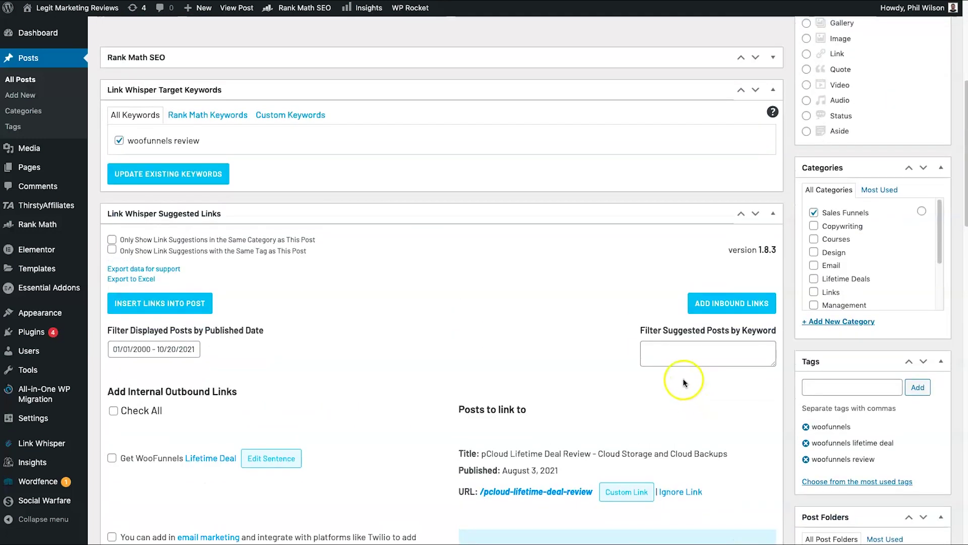
# Step: Open the inbound link suggestions for the WooFunnels Review post and inspect the Wishpond Review entry
pyautogui.click(716, 305)
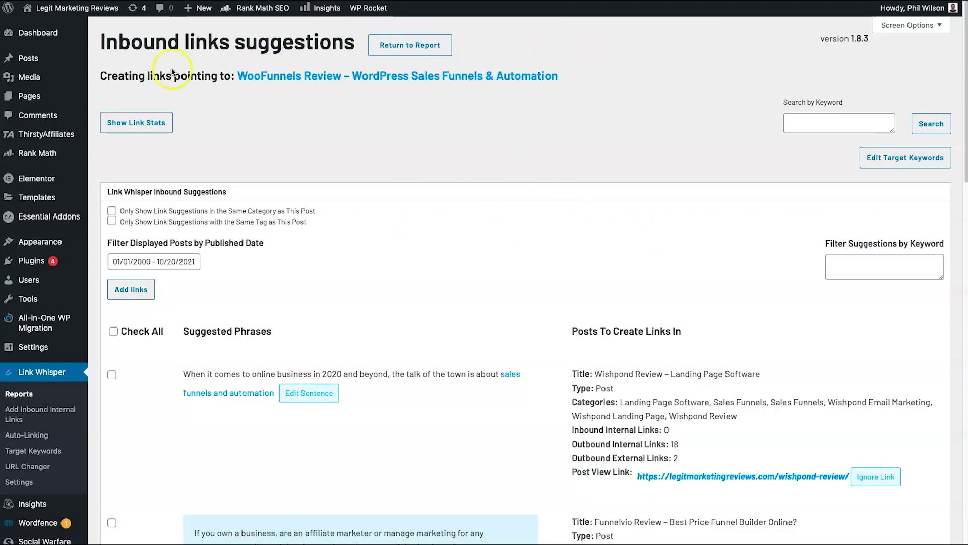
pyautogui.scroll(-1, 417, 335)
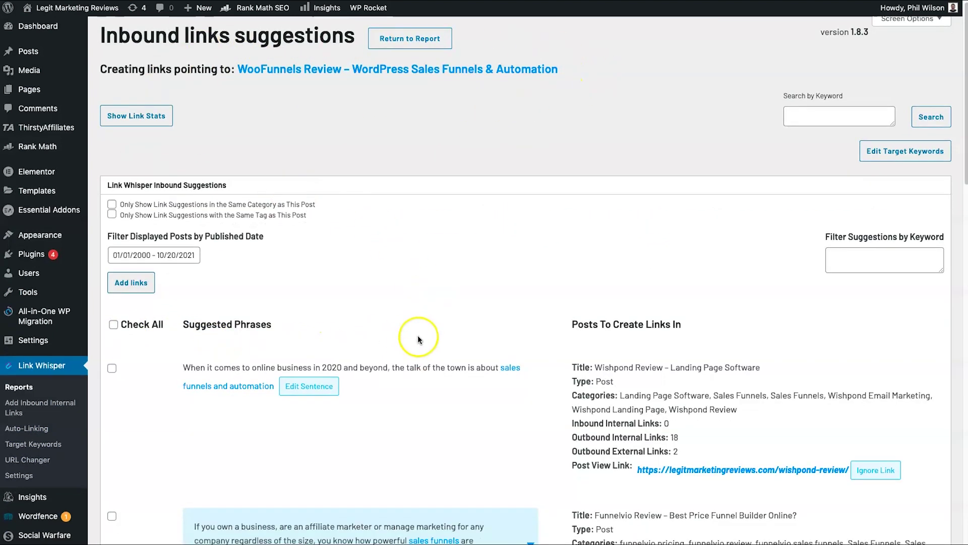
pyautogui.moveTo(612, 342); pyautogui.dragTo(666, 341)
pyautogui.click(705, 337)
pyautogui.moveTo(761, 346); pyautogui.dragTo(664, 347)
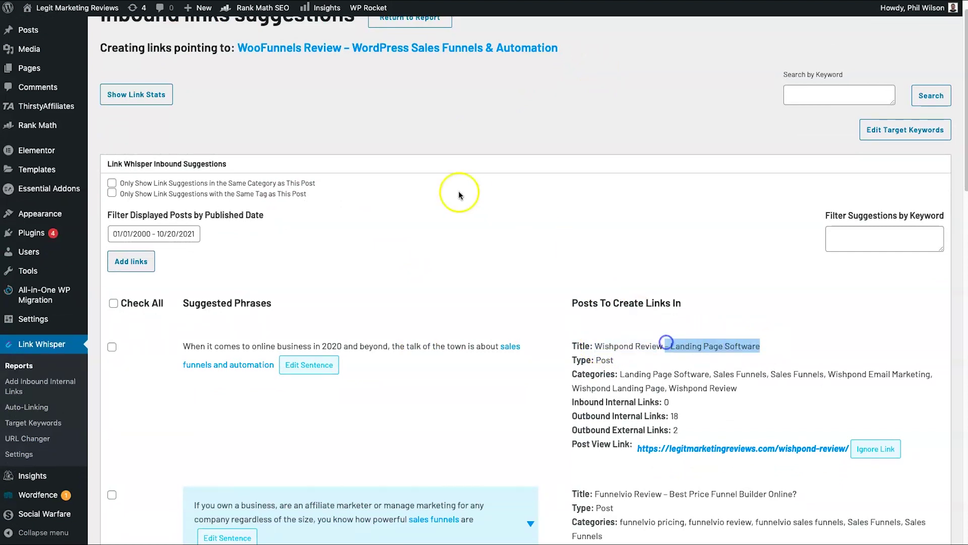
pyautogui.click(736, 279)
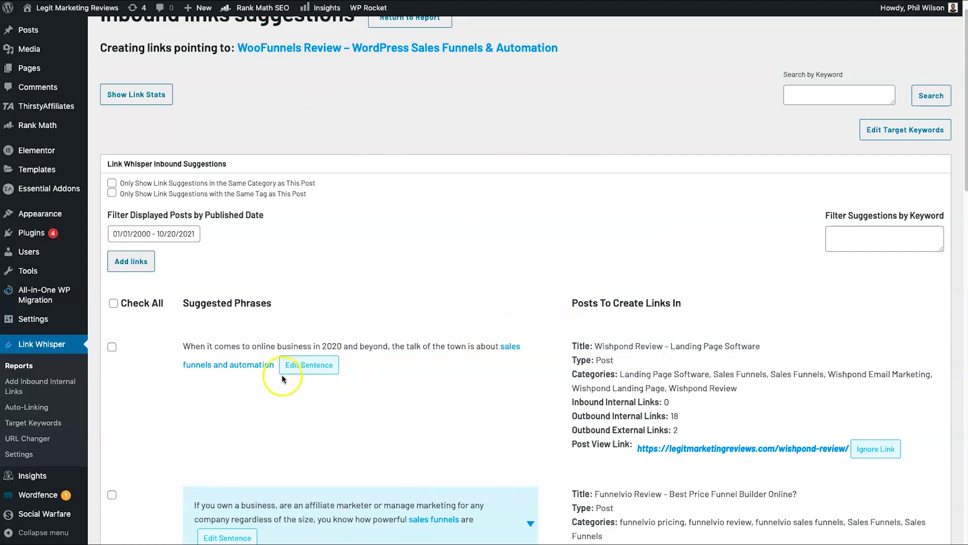
# Step: Review the remaining inbound link suggestions, checking each suggested phrase and the post it would be linked from
pyautogui.scroll(-4, 327, 363)
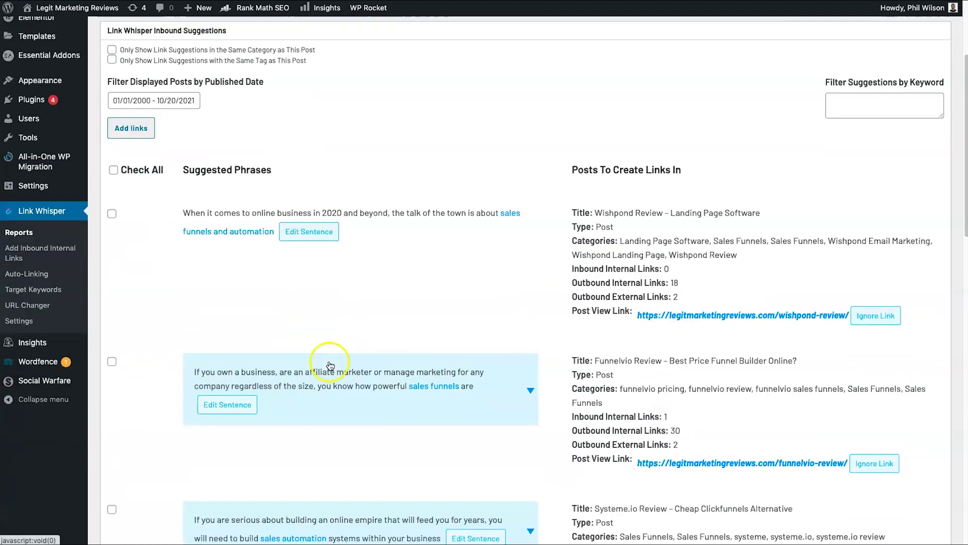
pyautogui.scroll(-8, 674, 270)
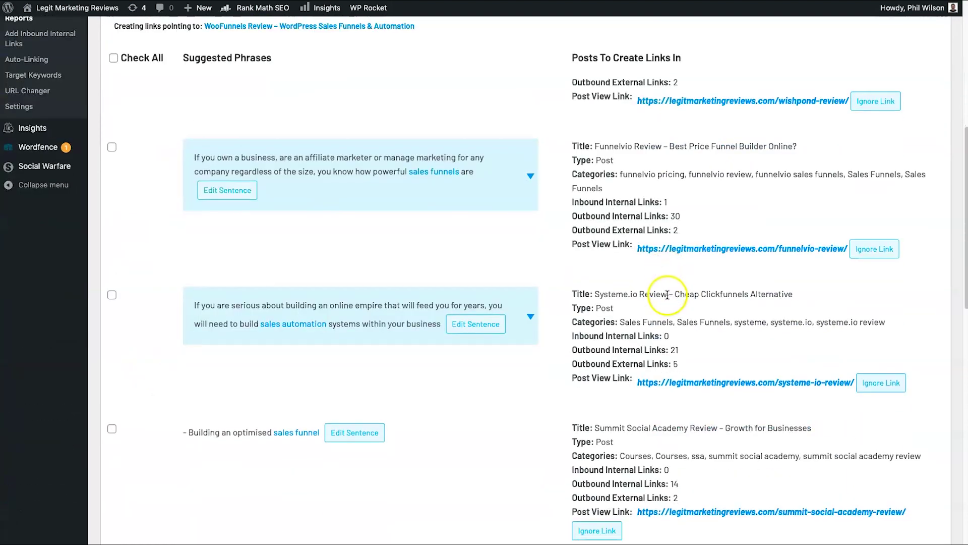
pyautogui.scroll(-6, 667, 292)
pyautogui.scroll(-10, 611, 364)
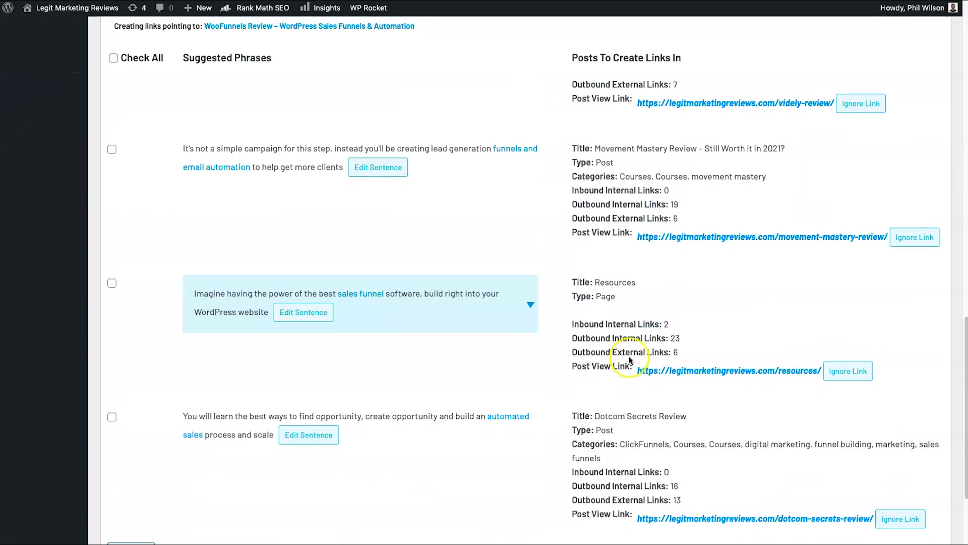
pyautogui.scroll(20, 629, 359)
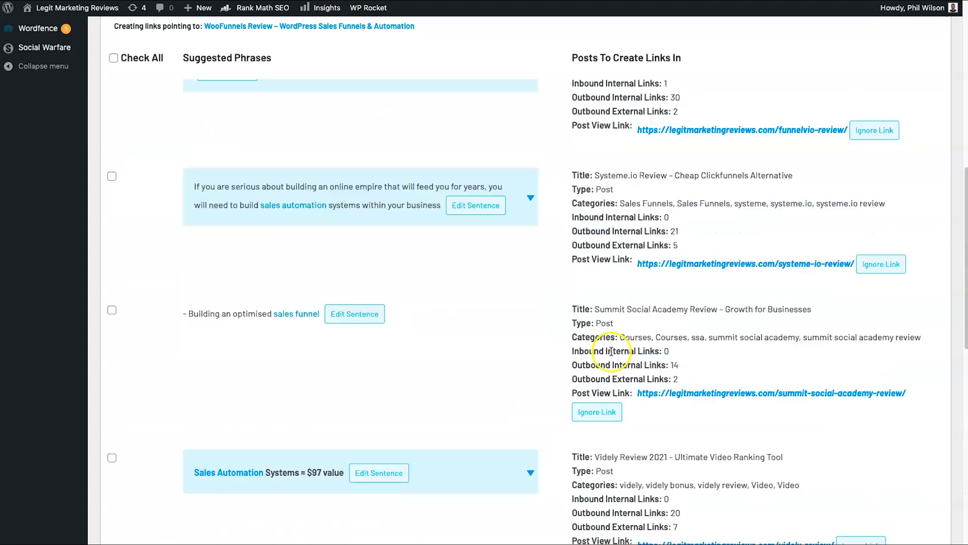
pyautogui.scroll(3, 560, 341)
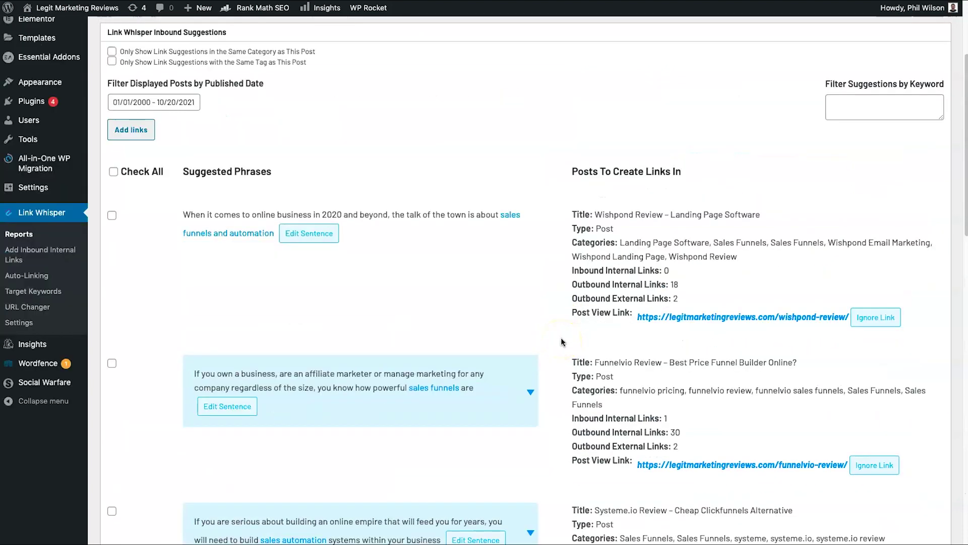
pyautogui.click(672, 315)
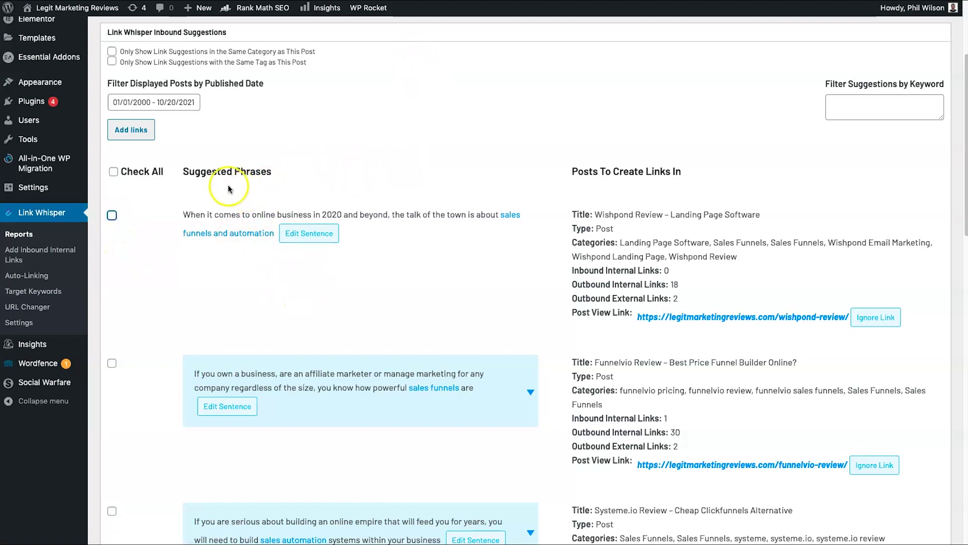
# Step: Add the suggested inbound links to WooFunnels Review from the Wishpond Review and Funnelvio Review posts and acknowledge the result
pyautogui.click(112, 216)
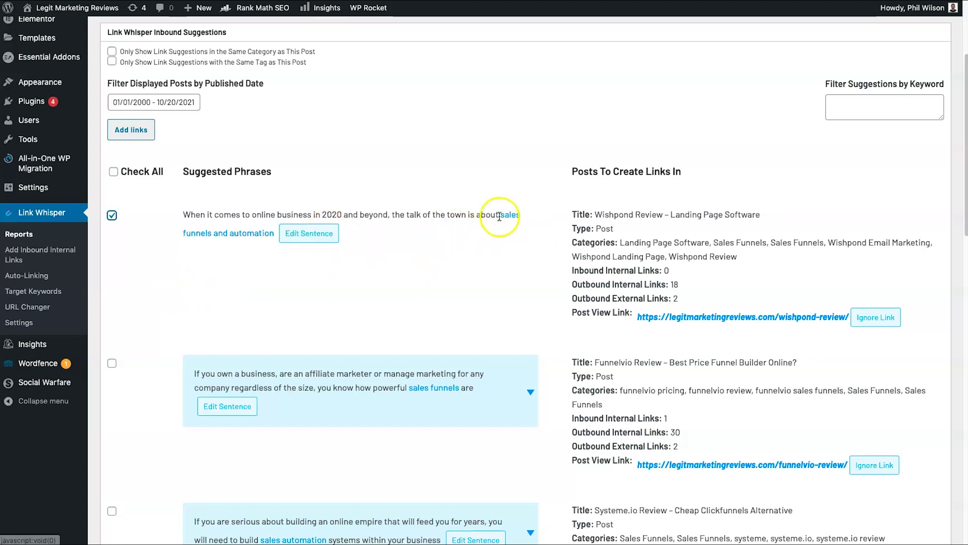
pyautogui.scroll(-1, 444, 271)
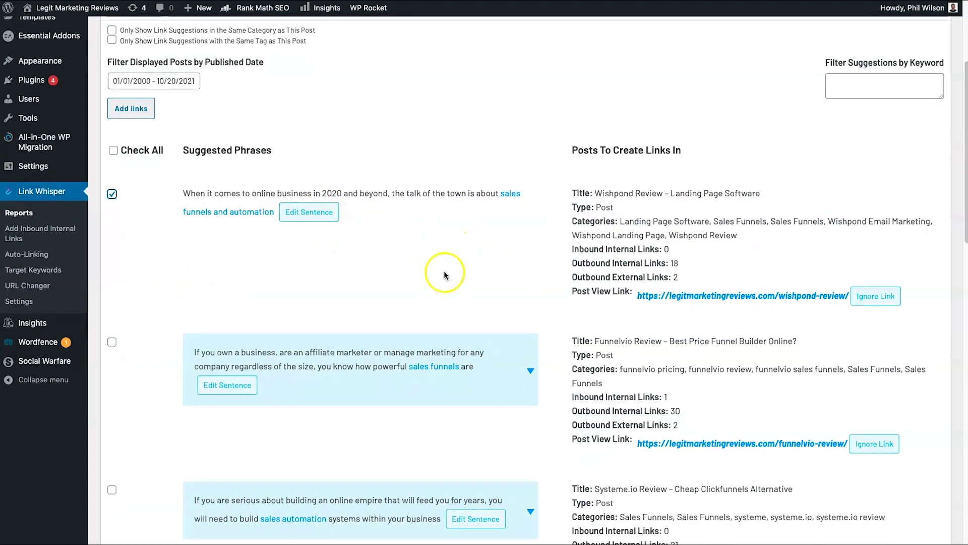
pyautogui.scroll(-3, 449, 265)
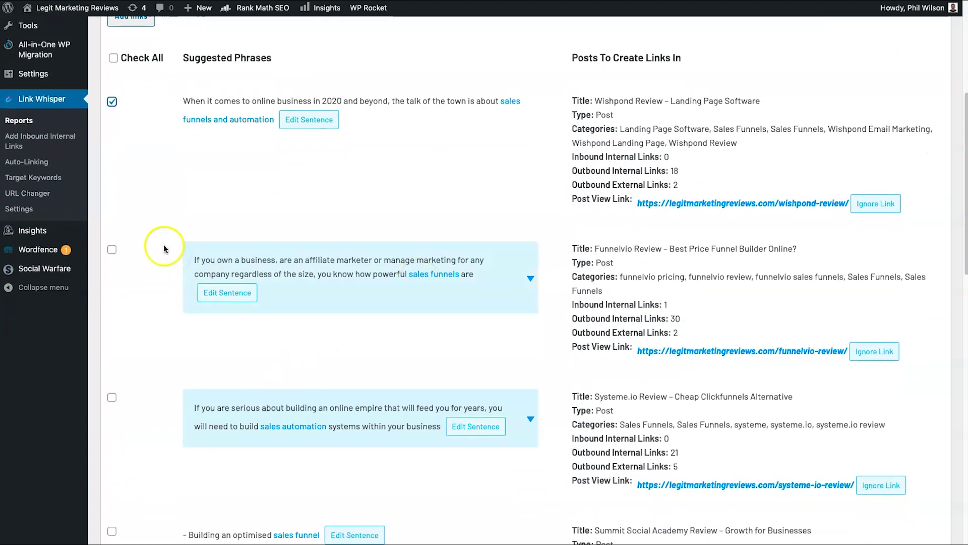
pyautogui.scroll(-5, 126, 259)
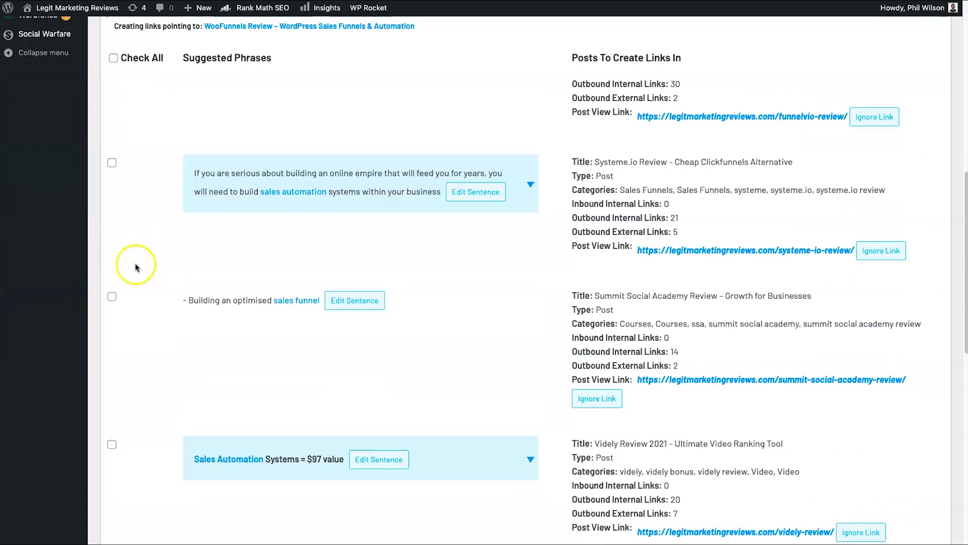
pyautogui.scroll(-3, 338, 386)
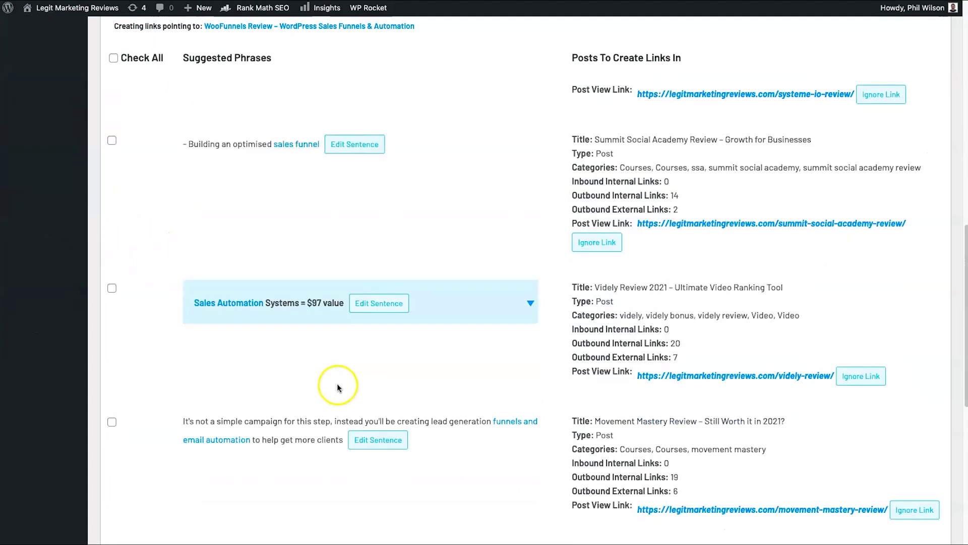
pyautogui.scroll(7, 337, 383)
pyautogui.scroll(-7, 271, 259)
pyautogui.scroll(14, 262, 267)
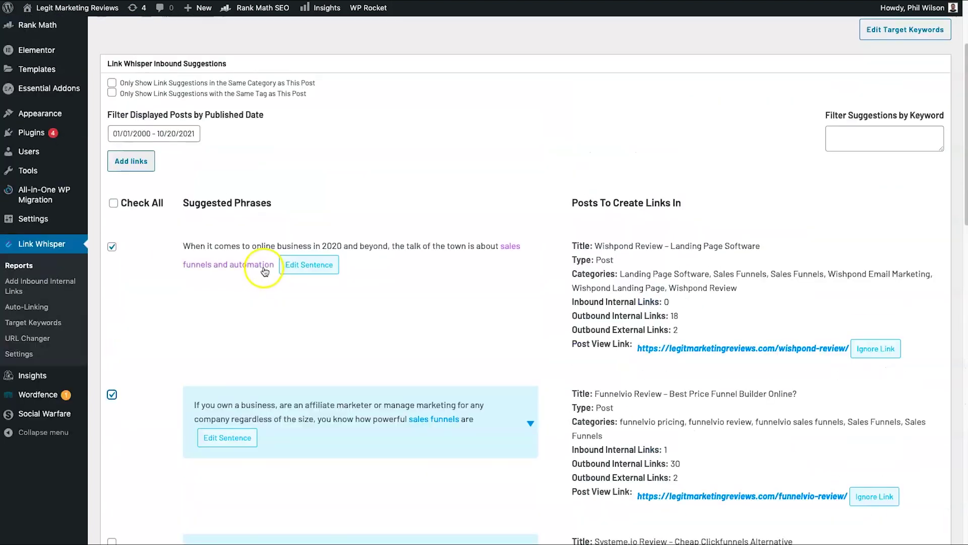
pyautogui.scroll(-1, 207, 281)
pyautogui.click(138, 283)
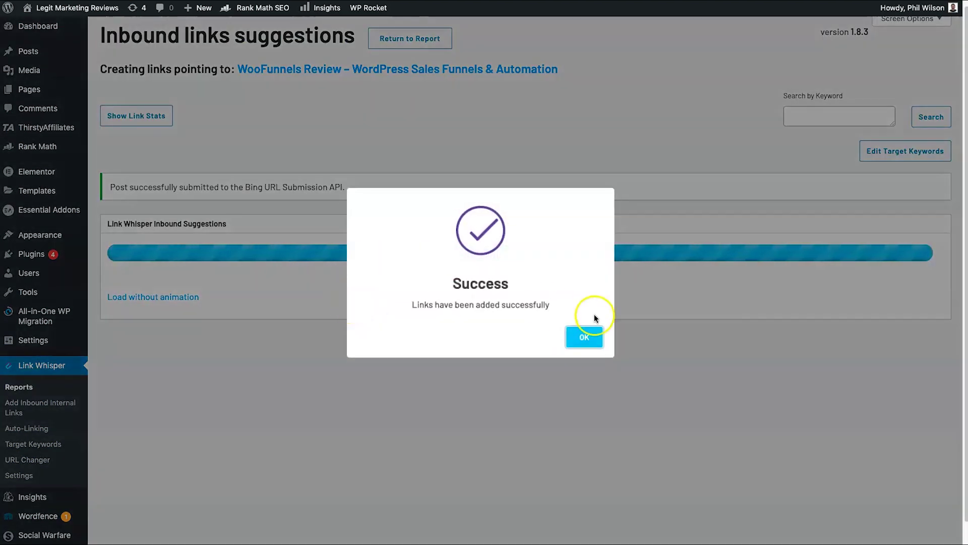
pyautogui.click(585, 337)
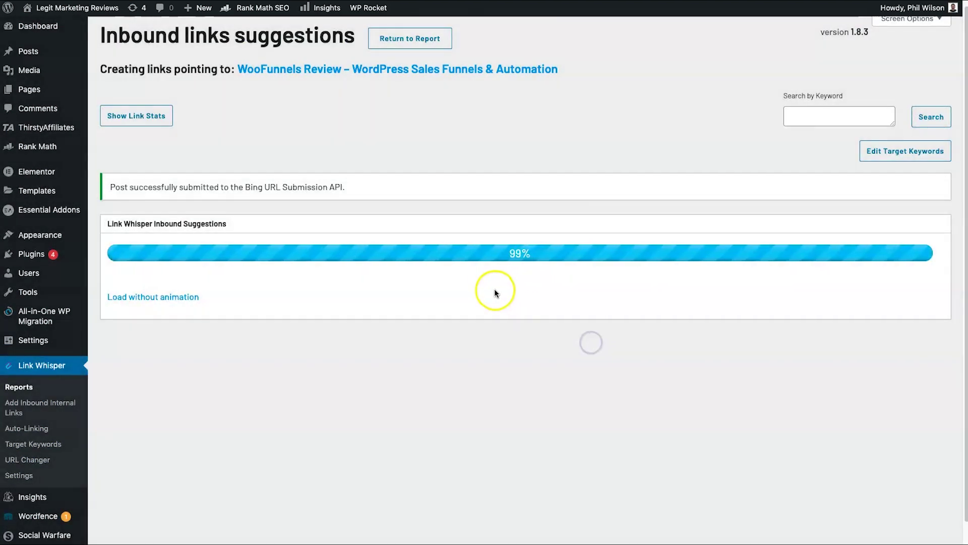
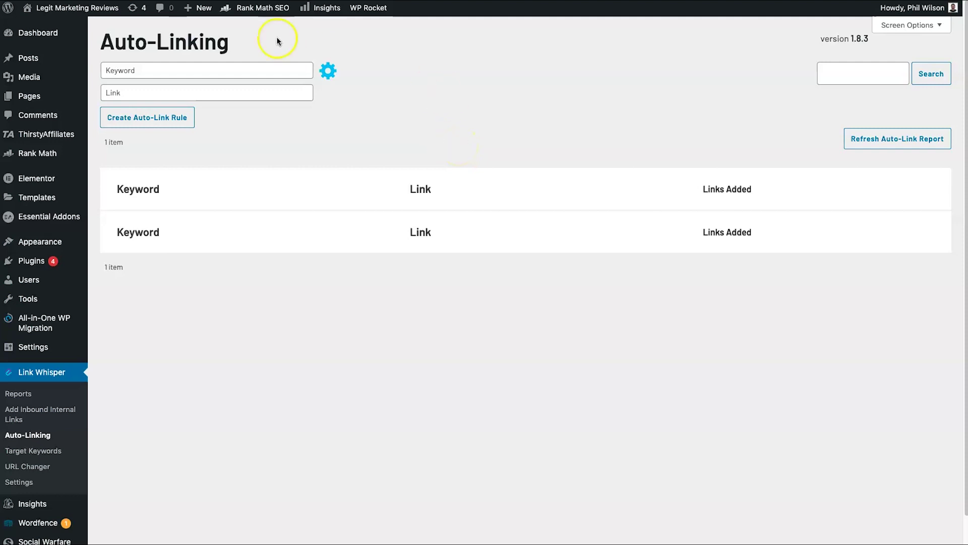
# Step: Enter "video creation" as the auto-link keyword and copy the Viddyoze Review post's link address from the posts list
pyautogui.click(244, 64)
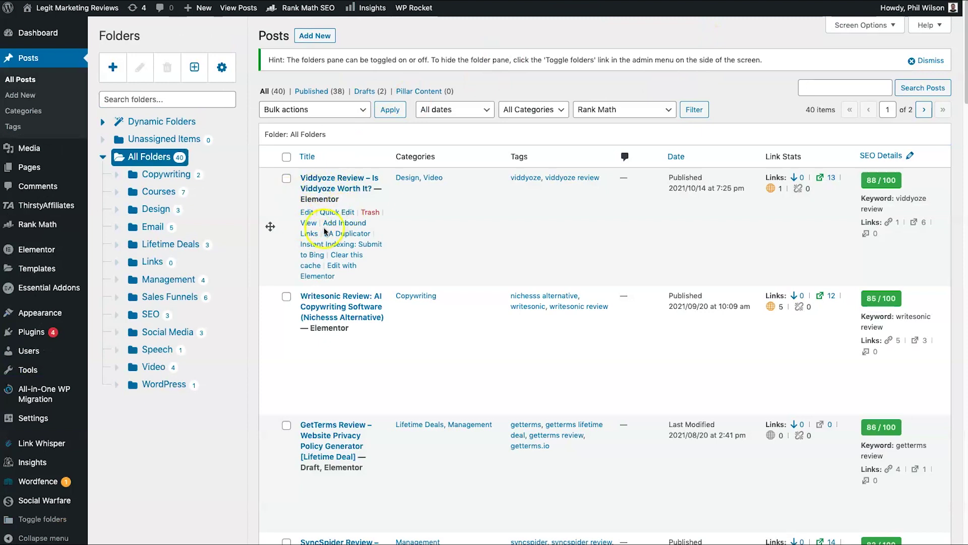
pyautogui.rightClick(309, 222)
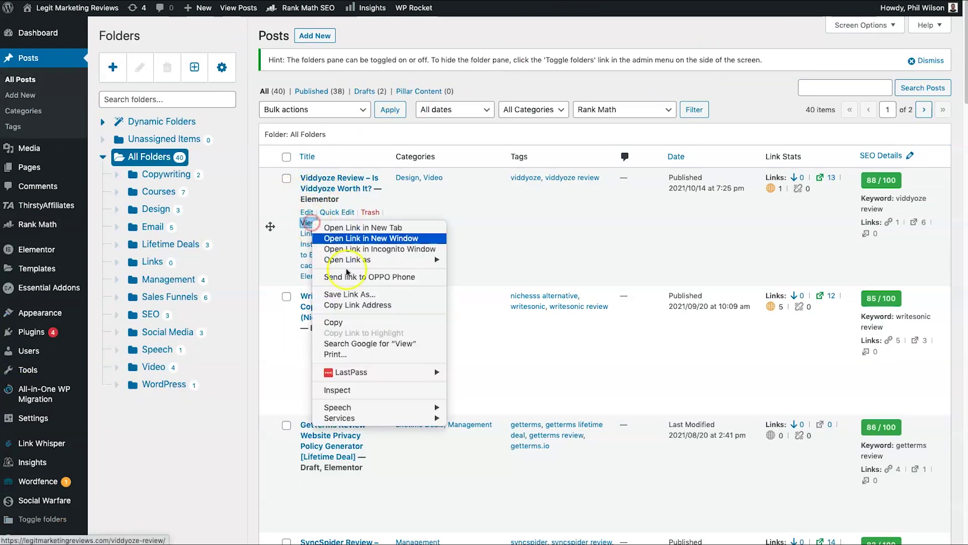
pyautogui.click(371, 305)
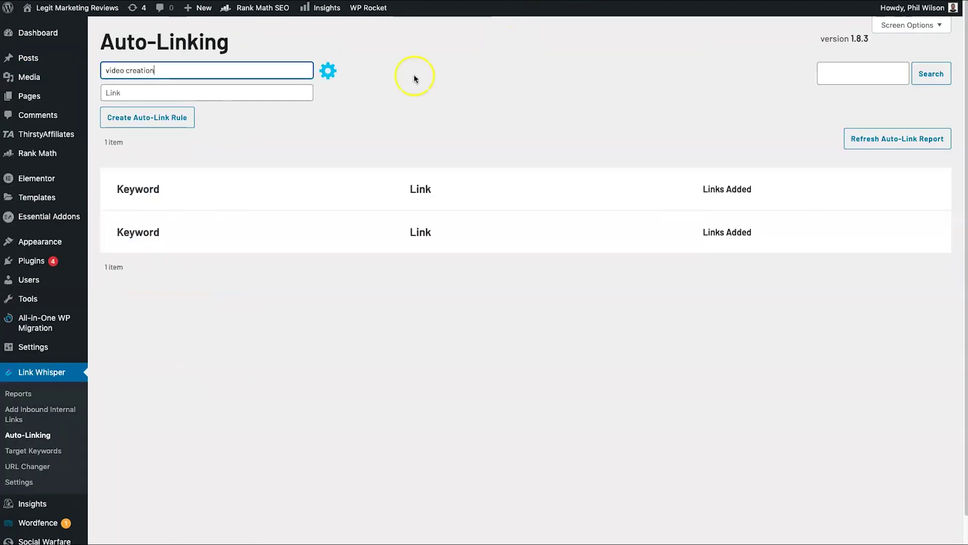
pyautogui.click(160, 96)
pyautogui.hotkey('ctrl', 'v')
pyautogui.moveTo(182, 71)
pyautogui.mouseDown()
pyautogui.moveTo(86, 74)
pyautogui.moveTo(168, 67)
pyautogui.mouseUp()
pyautogui.click(152, 70)
pyautogui.click(241, 118)
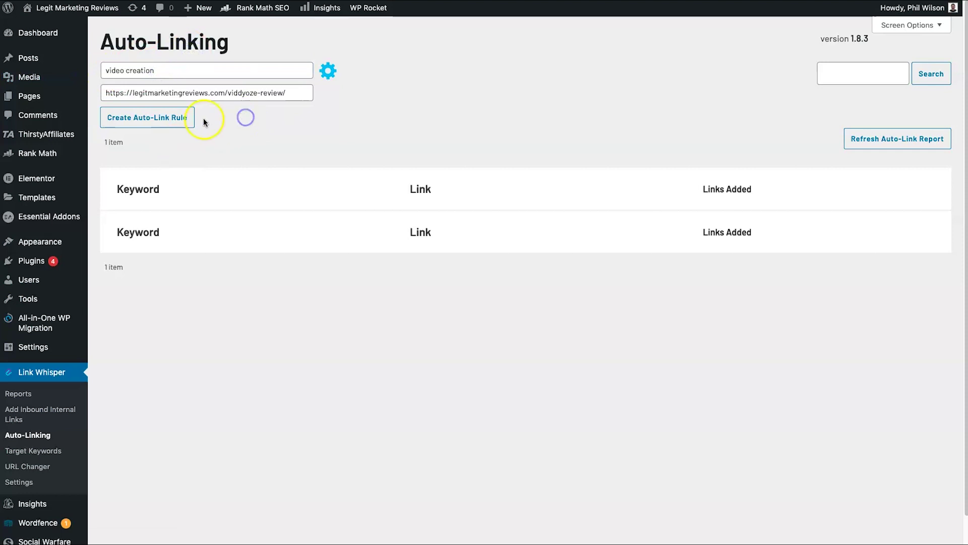
pyautogui.click(157, 121)
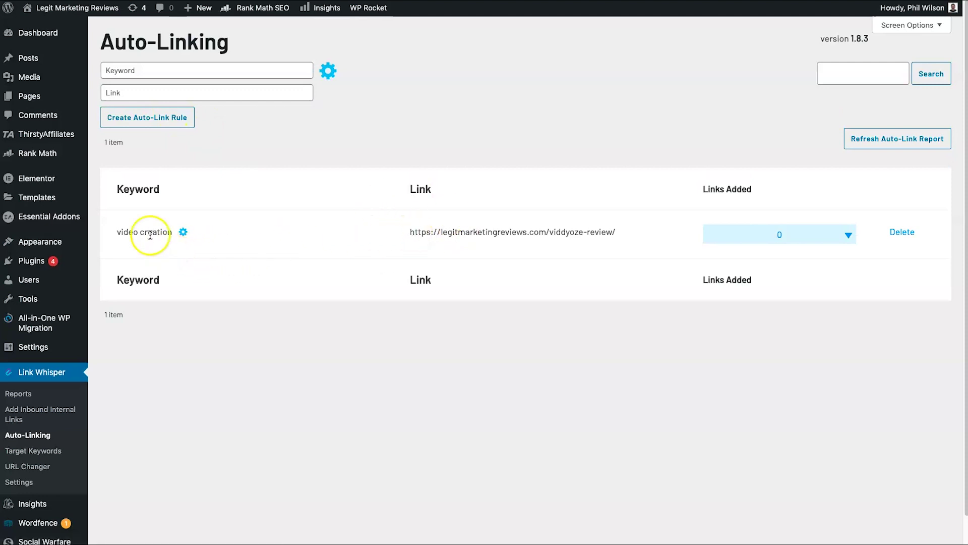
# Step: Inspect the linking options, keyword and link of the "video creation" auto-link rule, and delete the rule
pyautogui.moveTo(114, 232); pyautogui.dragTo(169, 231)
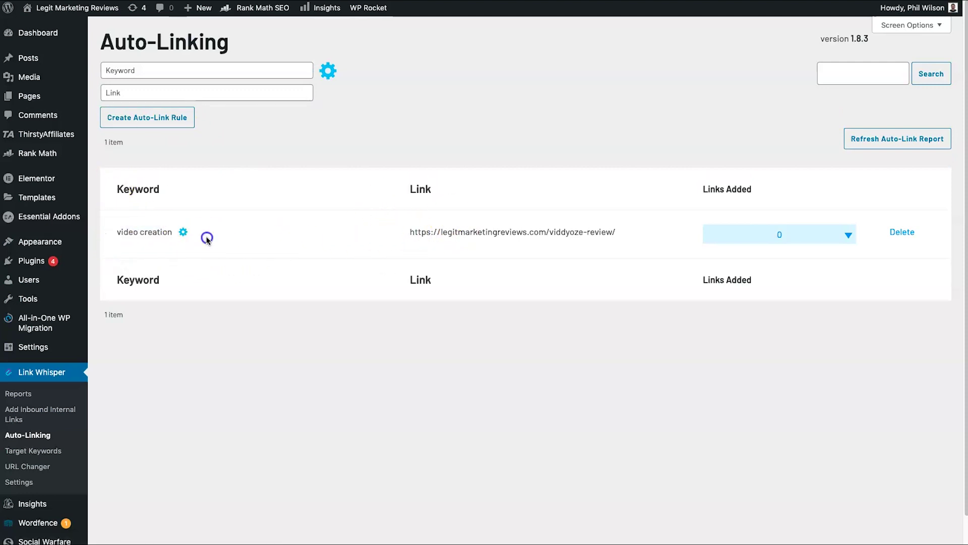
pyautogui.click(183, 232)
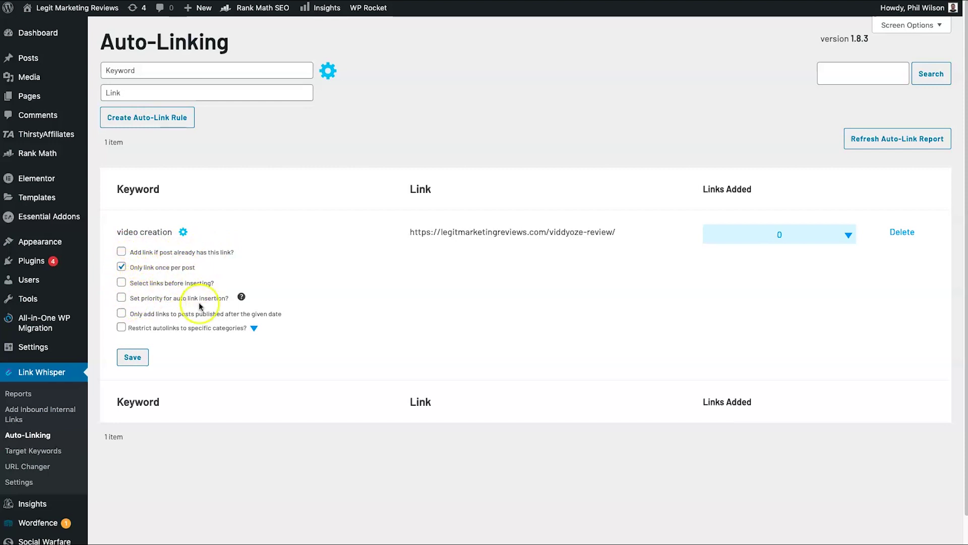
pyautogui.click(183, 231)
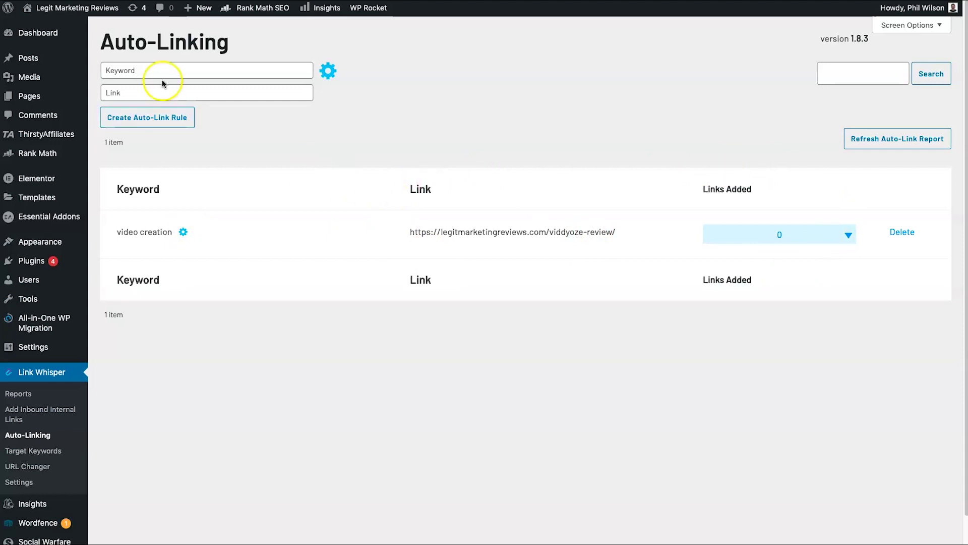
pyautogui.moveTo(115, 232); pyautogui.dragTo(174, 231)
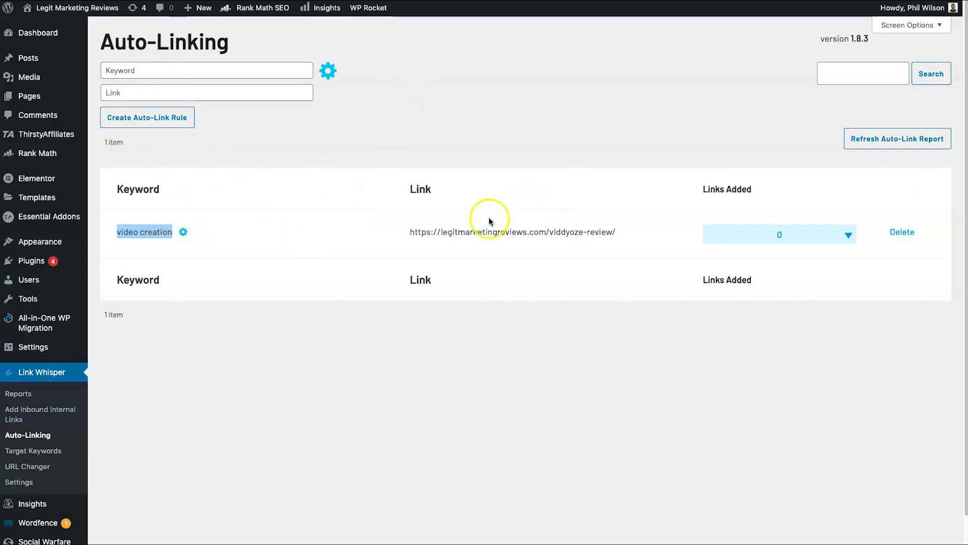
pyautogui.moveTo(410, 232); pyautogui.dragTo(603, 231)
pyautogui.click(619, 231)
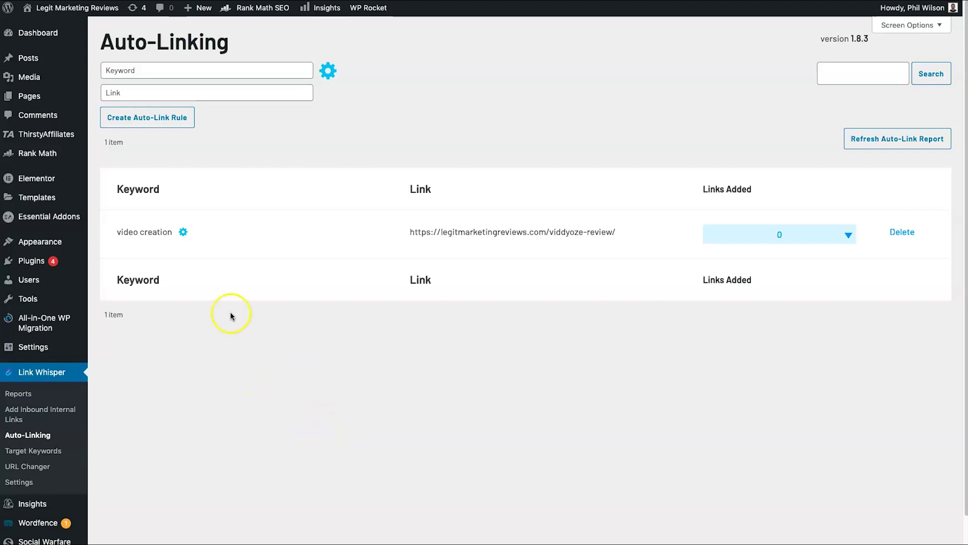
pyautogui.click(894, 232)
pyautogui.click(579, 51)
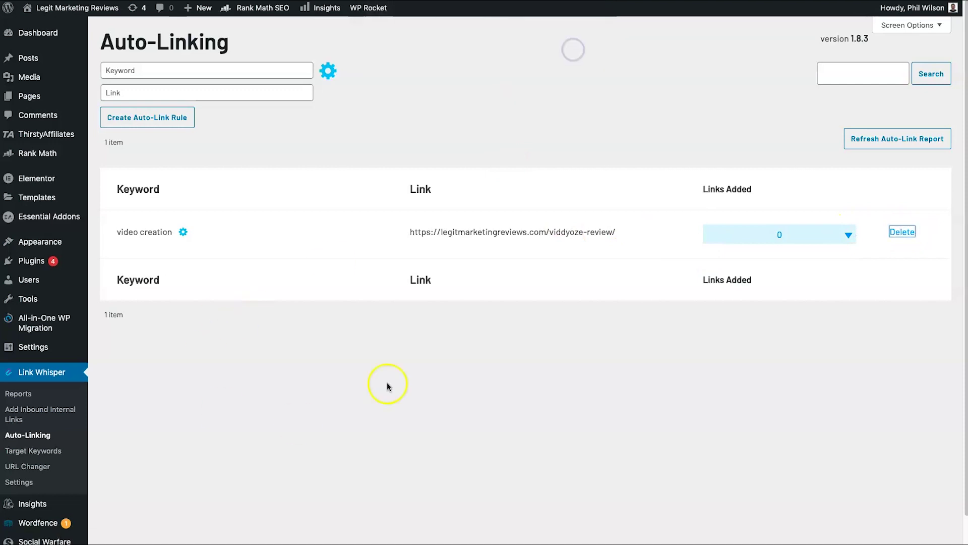
# Step: Bring up the target keywords report, sort it by Rank Math keywords, and check the active keywords of the listed posts
pyautogui.click(27, 452)
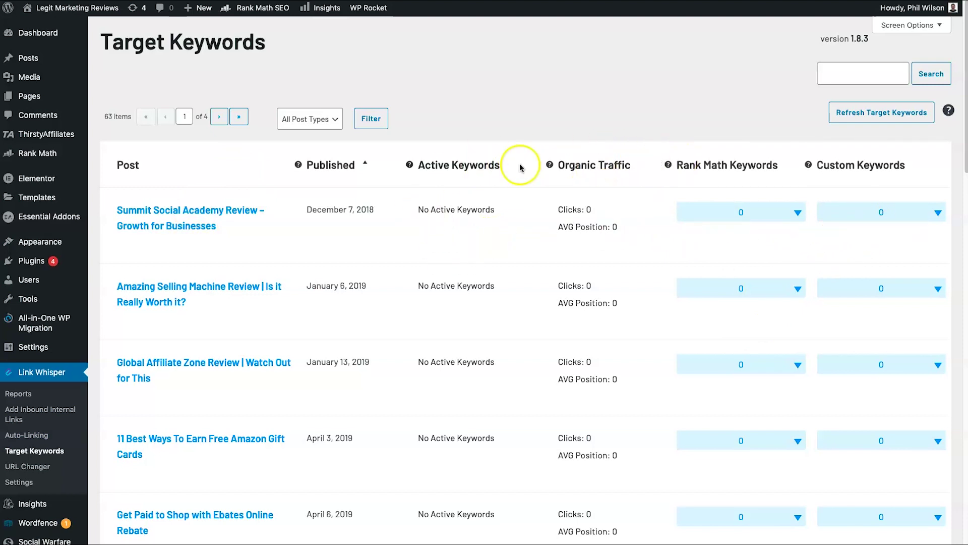
pyautogui.moveTo(704, 136)
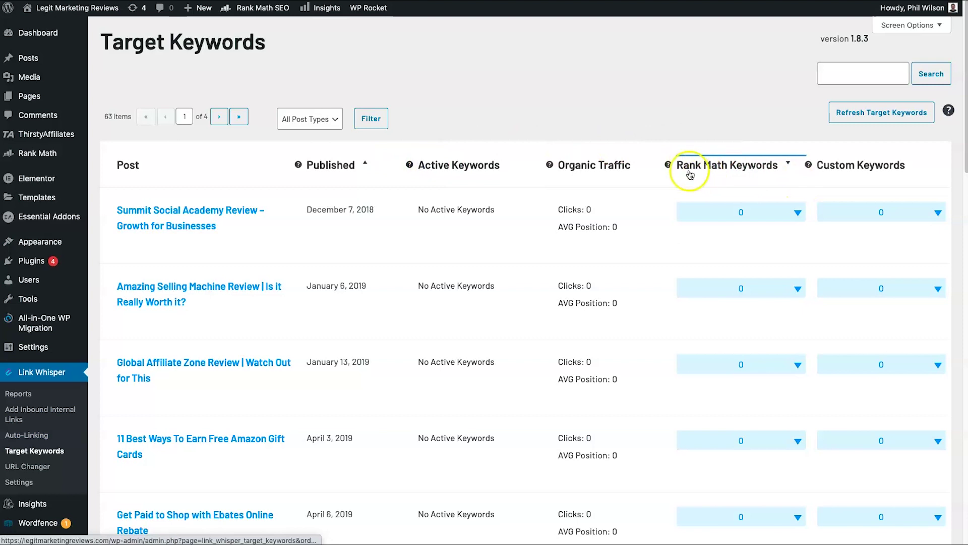
pyautogui.click(745, 167)
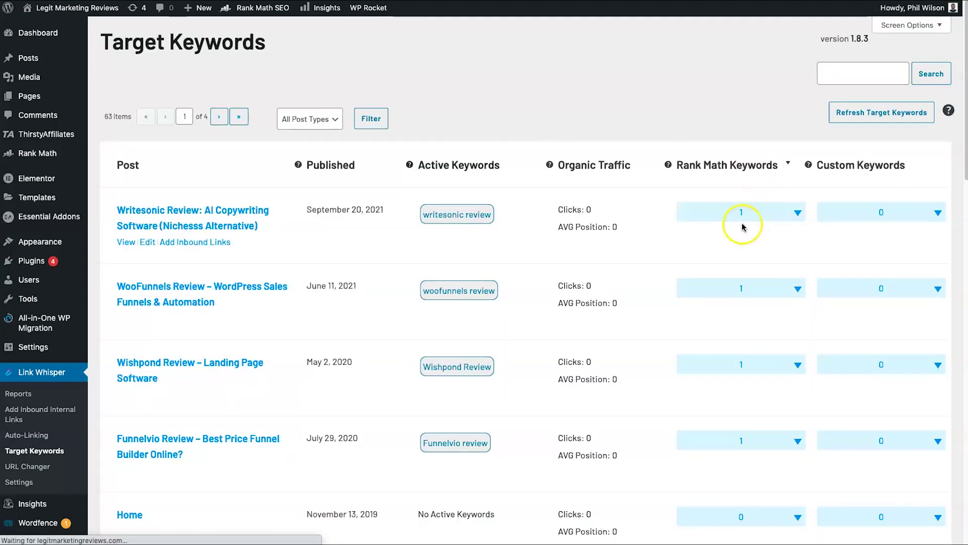
pyautogui.moveTo(442, 214); pyautogui.dragTo(493, 214)
pyautogui.click(476, 240)
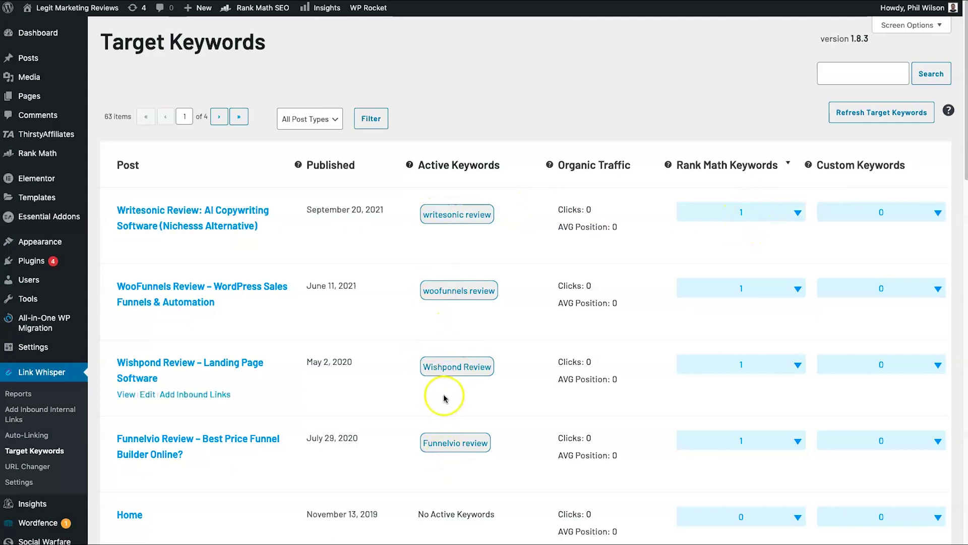
# Step: Add the custom target keyword "ai copywriting" to the Writesonic Review post and acknowledge the result
pyautogui.click(894, 212)
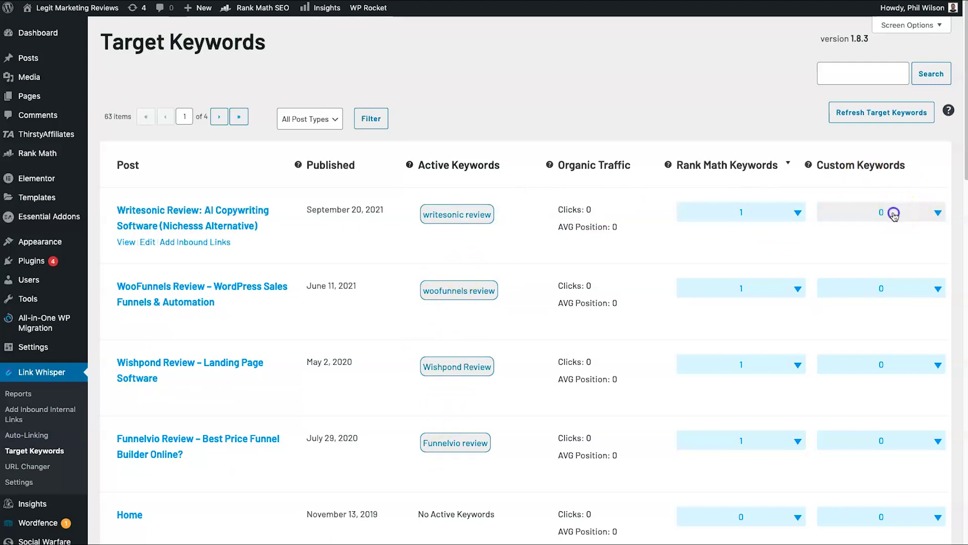
pyautogui.click(810, 247)
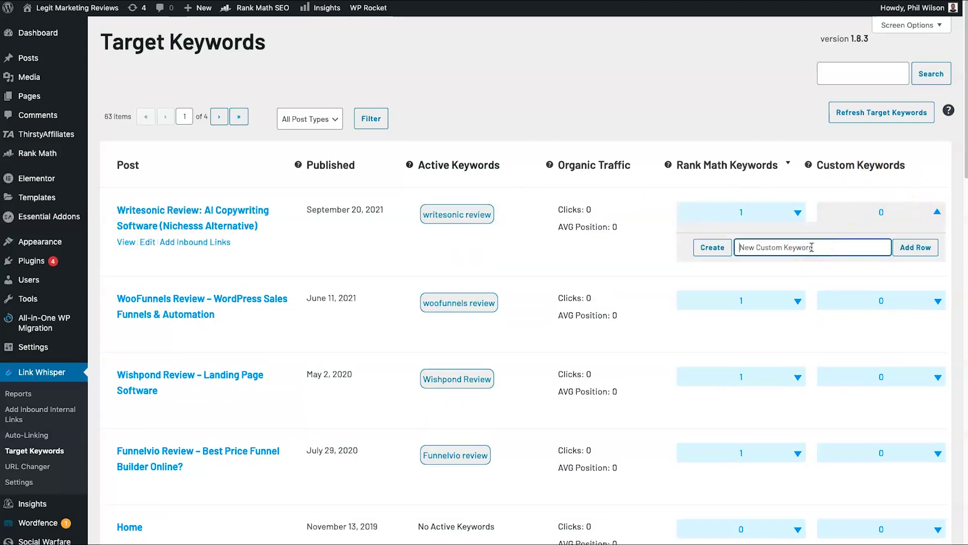
pyautogui.scroll(-1, 811, 247)
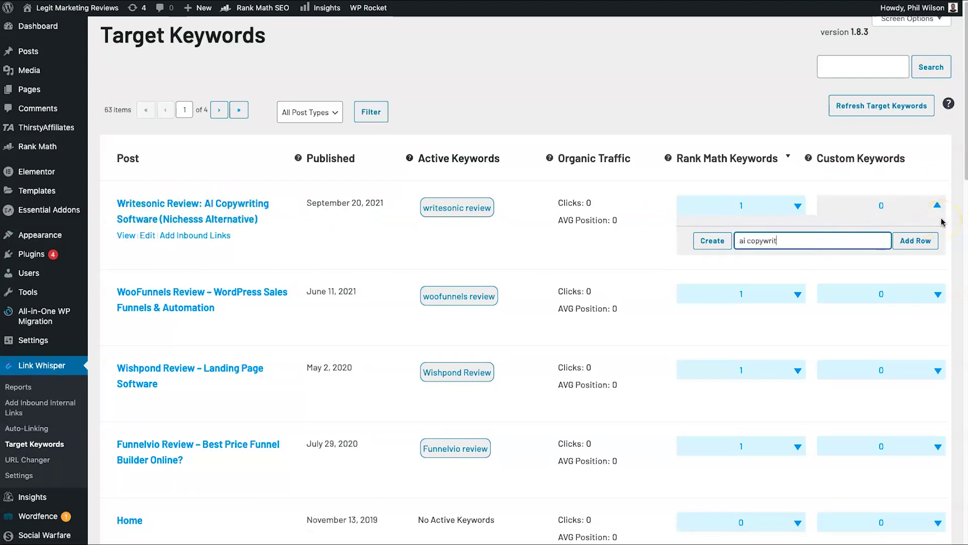
pyautogui.click(714, 243)
pyautogui.rightClick(712, 240)
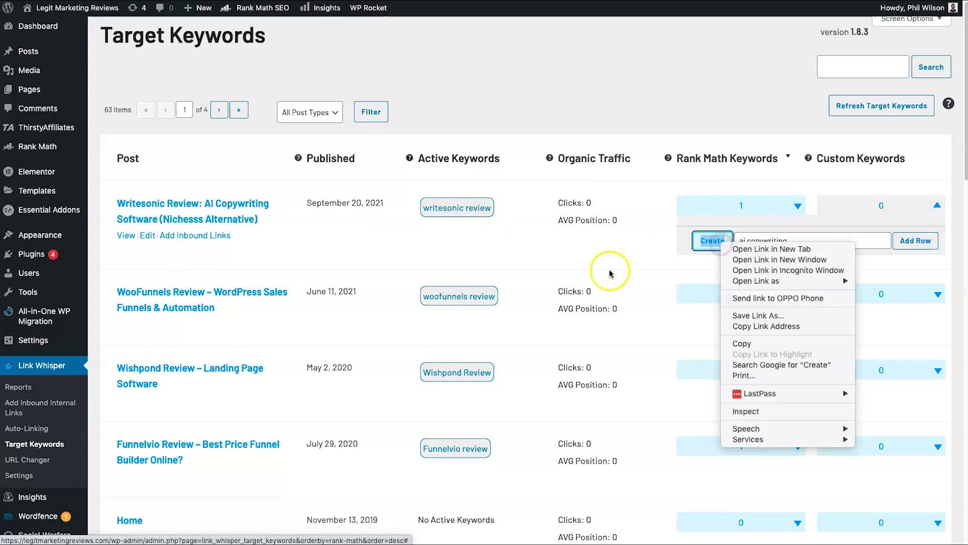
pyautogui.click(585, 336)
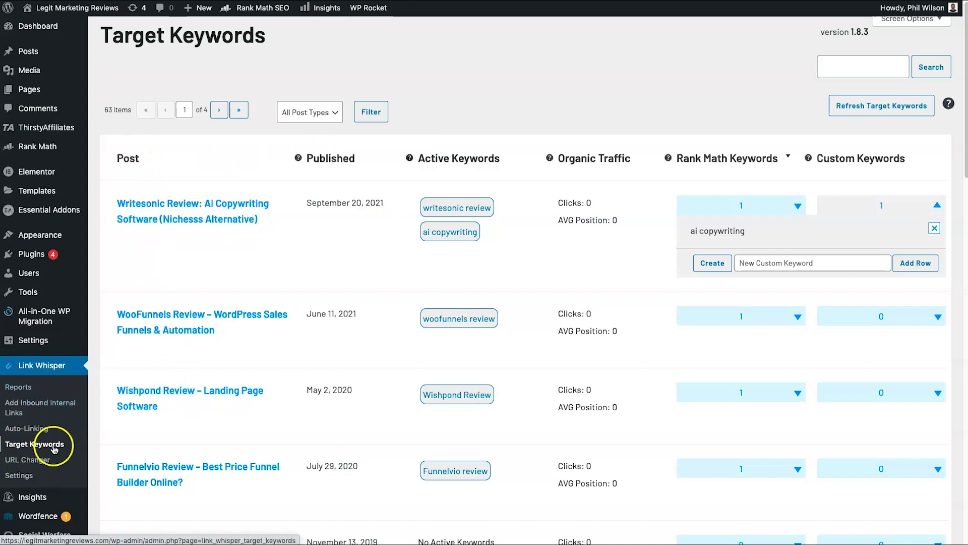
# Step: Examine the custom and active keywords of the Writesonic Review post and the other posts in the target keywords report
pyautogui.click(737, 235)
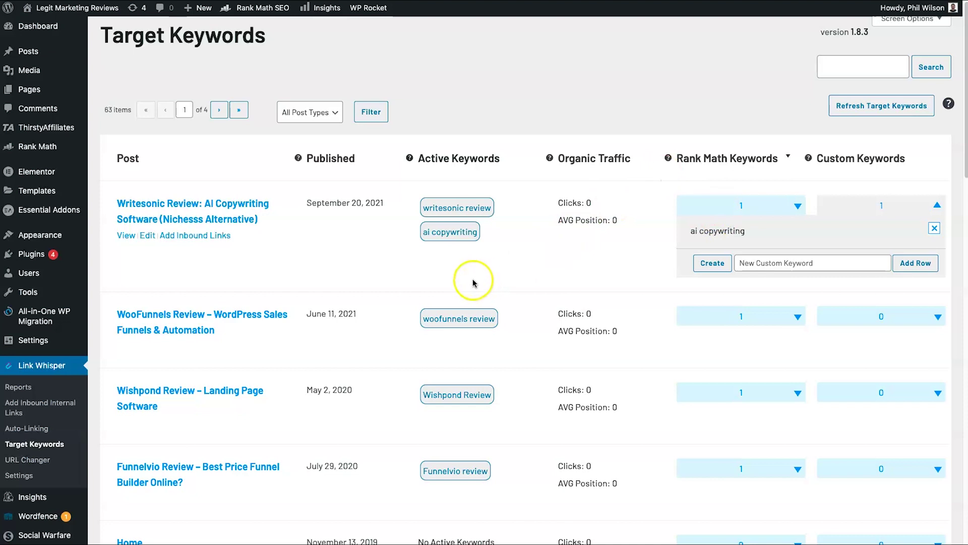
pyautogui.scroll(-5, 298, 319)
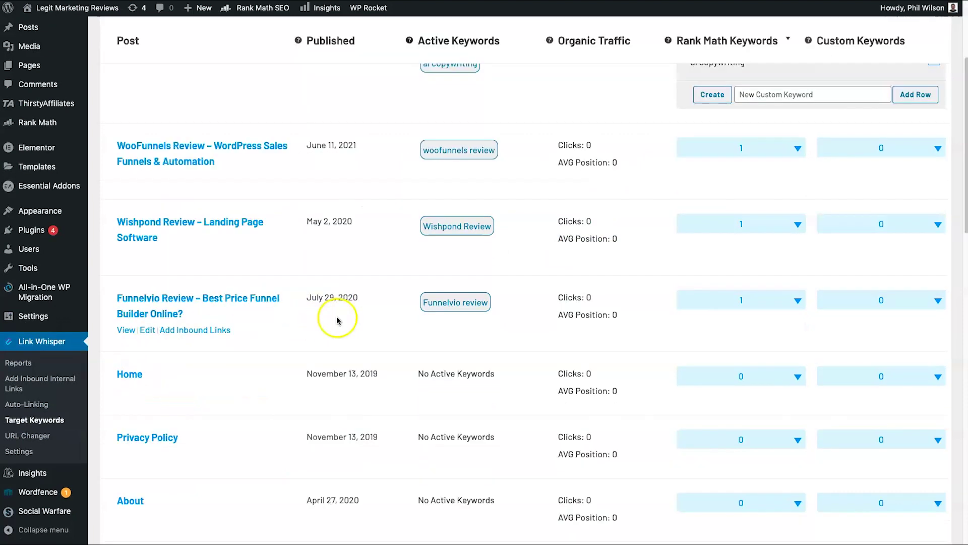
pyautogui.scroll(5, 857, 267)
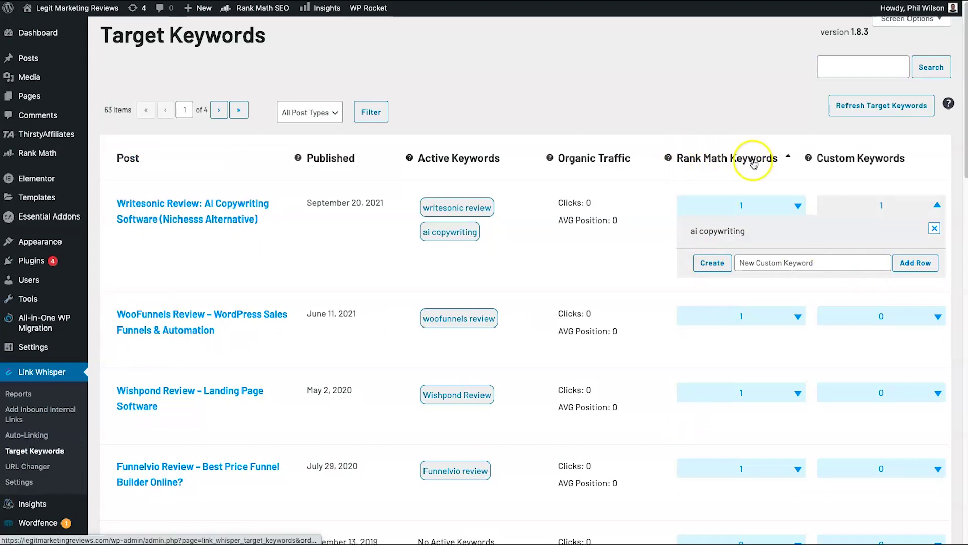
pyautogui.scroll(-9, 752, 237)
pyautogui.scroll(9, 741, 303)
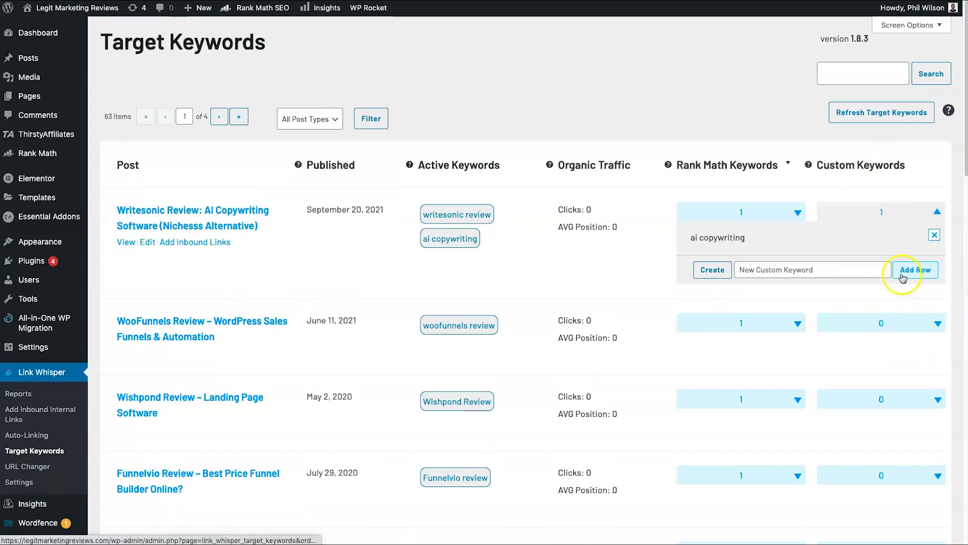
pyautogui.click(42, 472)
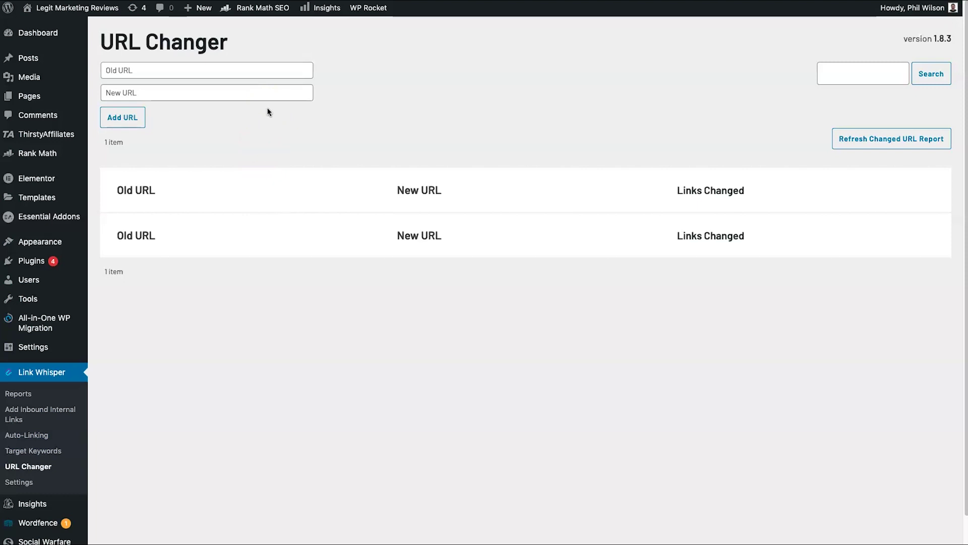
pyautogui.click(260, 68)
pyautogui.hotkey('ctrl', 'v')
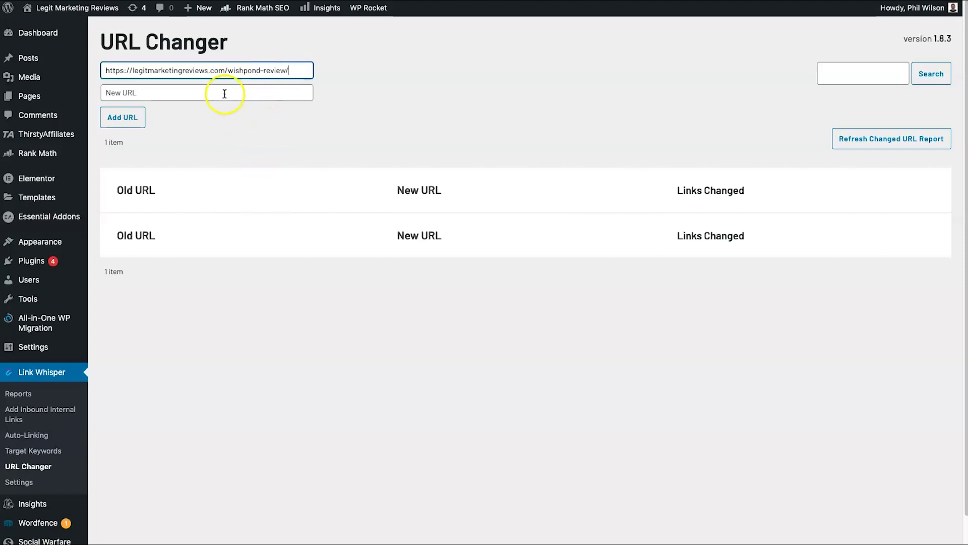
pyautogui.click(188, 90)
pyautogui.write('https://legitmarketingreviews.com/wishpond-review/')
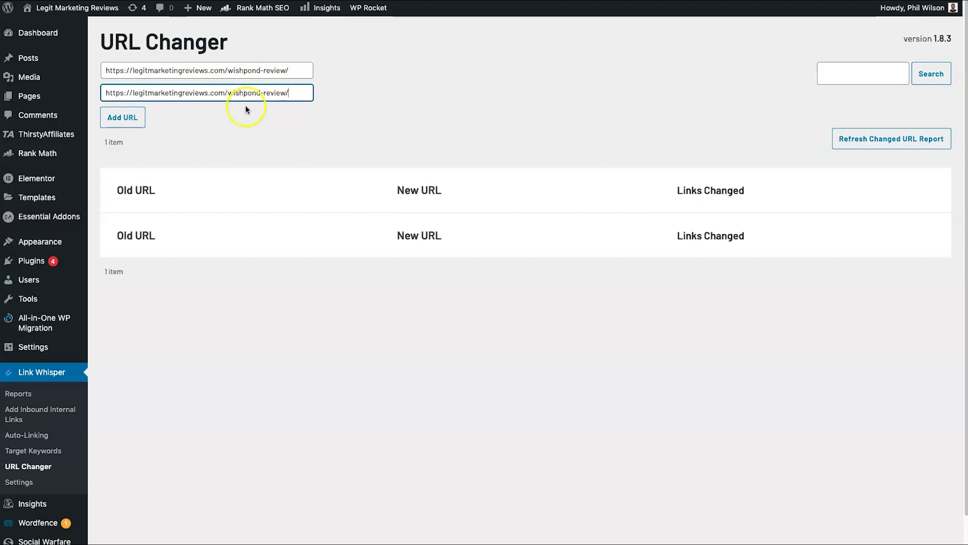
pyautogui.moveTo(264, 92); pyautogui.dragTo(270, 92)
pyautogui.write('tutorial')
pyautogui.click(127, 117)
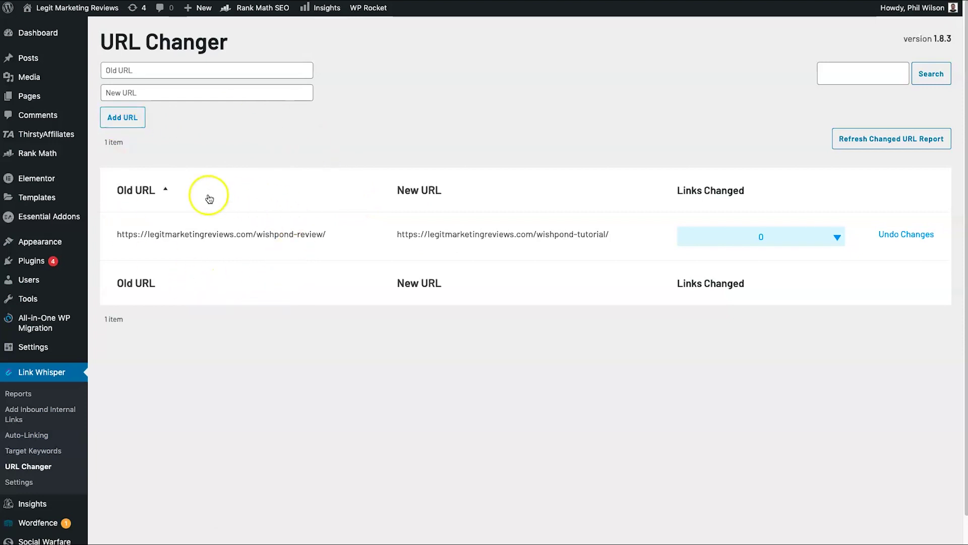
# Step: Compare the old and new addresses of the Wishpond entry in the URL change report
pyautogui.moveTo(287, 236); pyautogui.dragTo(99, 234)
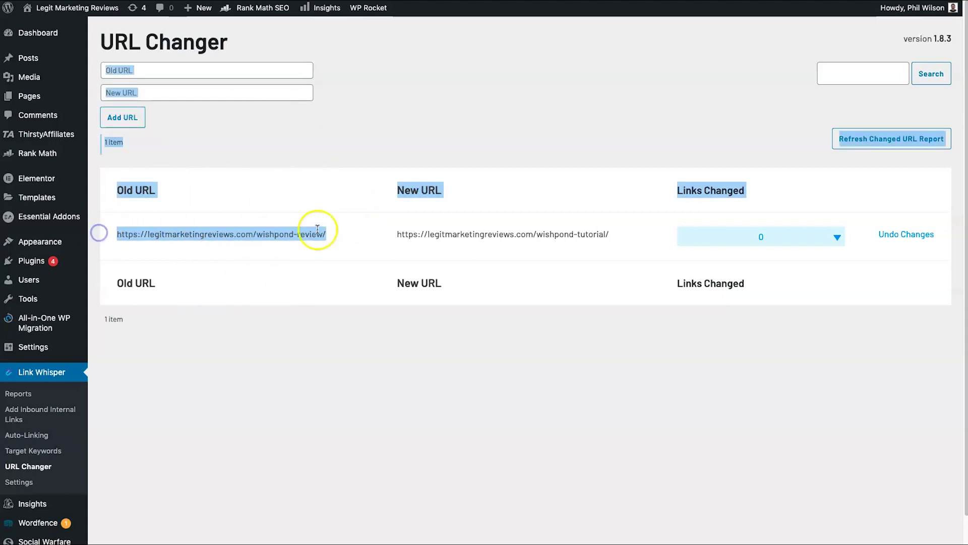
pyautogui.click(353, 225)
pyautogui.click(637, 233)
pyautogui.moveTo(342, 235); pyautogui.dragTo(99, 234)
pyautogui.click(335, 242)
pyautogui.moveTo(395, 241); pyautogui.dragTo(597, 236)
pyautogui.click(628, 236)
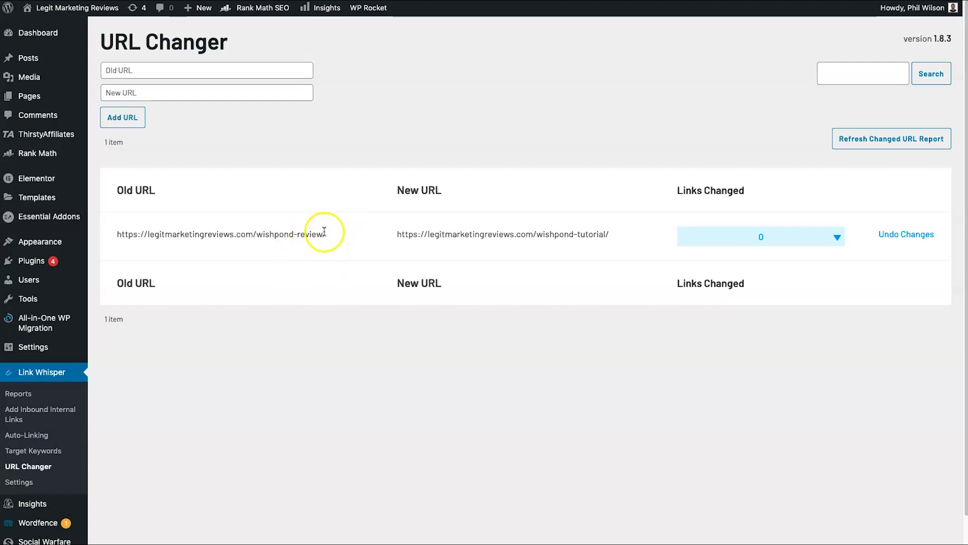
pyautogui.moveTo(336, 237); pyautogui.dragTo(145, 236)
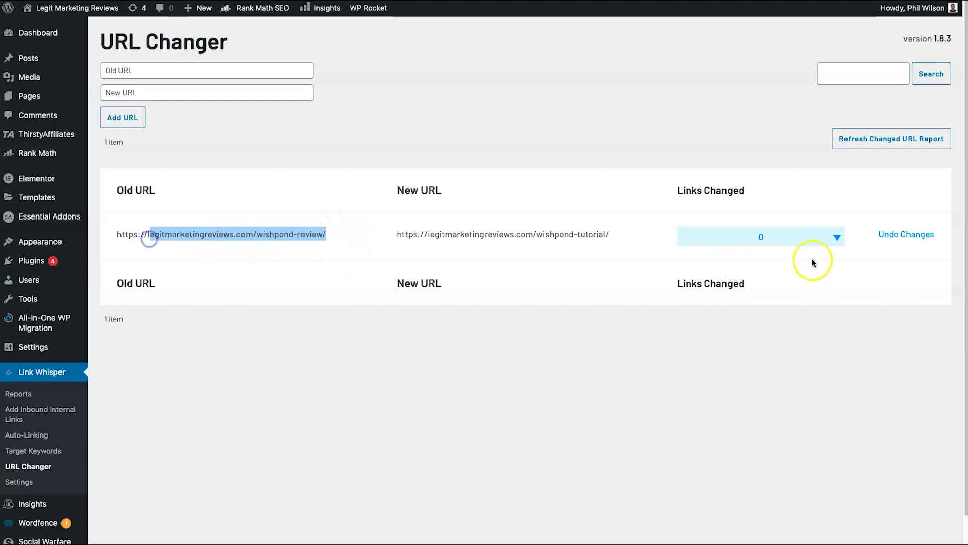
# Step: Undo the Wishpond URL change and confirm the deletion
pyautogui.click(896, 234)
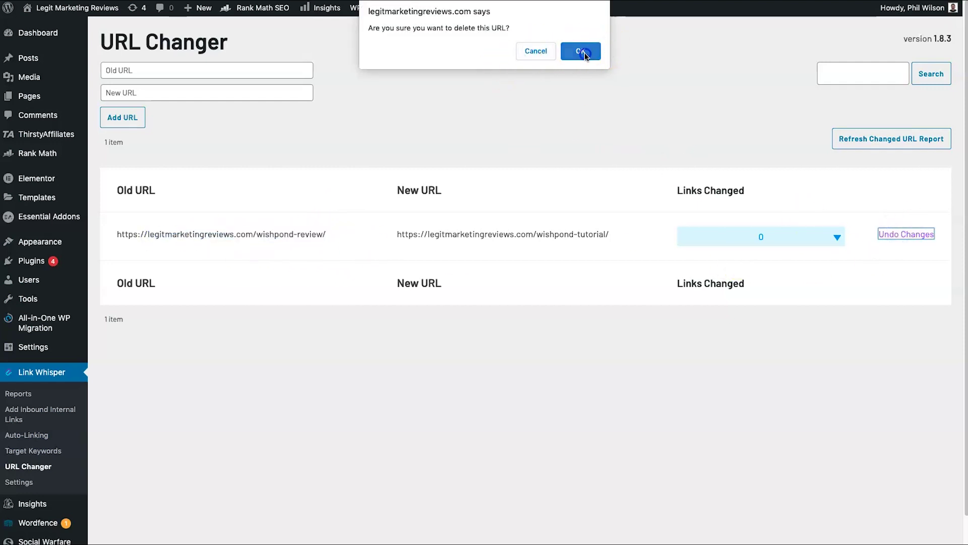
pyautogui.click(585, 50)
pyautogui.click(585, 337)
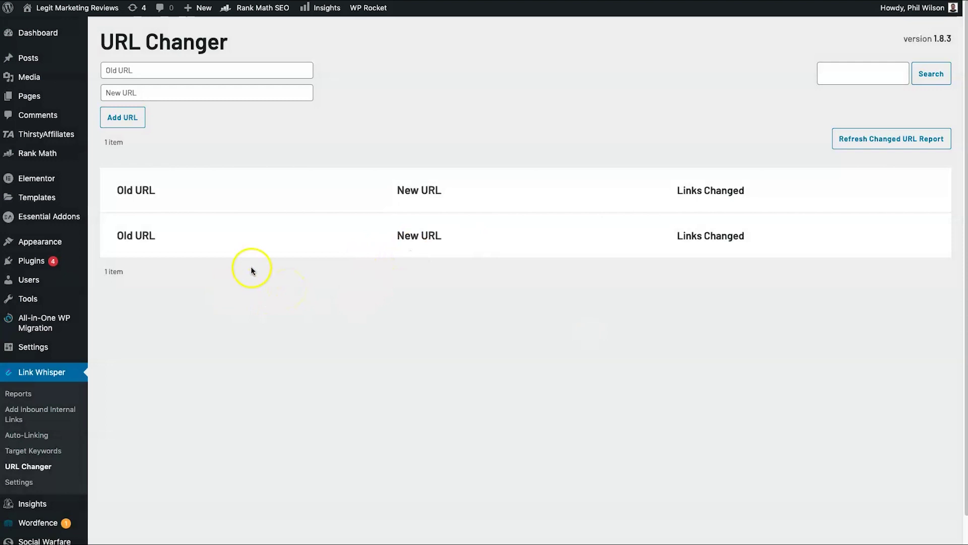
# Step: Review Link Whisper's general settings, including ignored words, post types, term types, post statuses and link limits
pyautogui.click(39, 487)
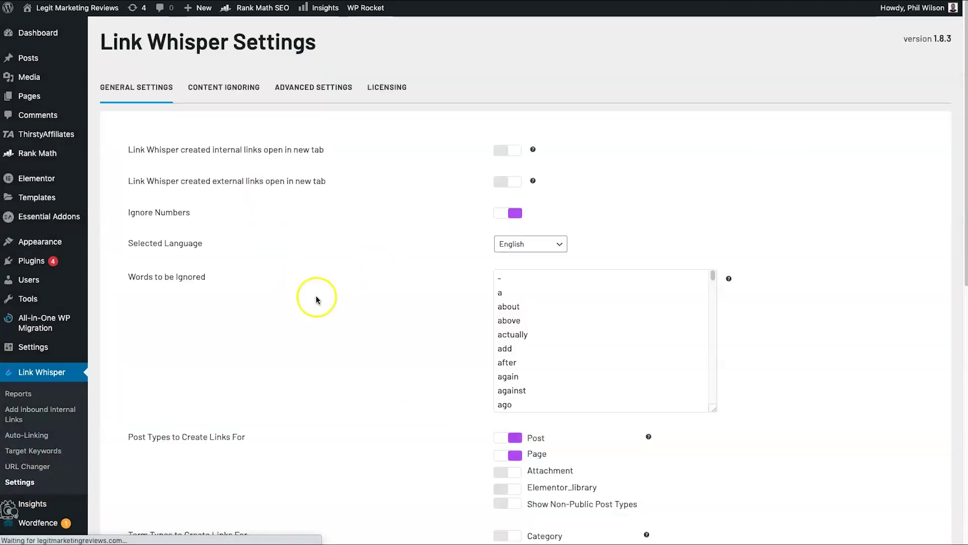
pyautogui.scroll(-3, 559, 400)
pyautogui.scroll(-3, 588, 433)
pyautogui.scroll(-6, 589, 432)
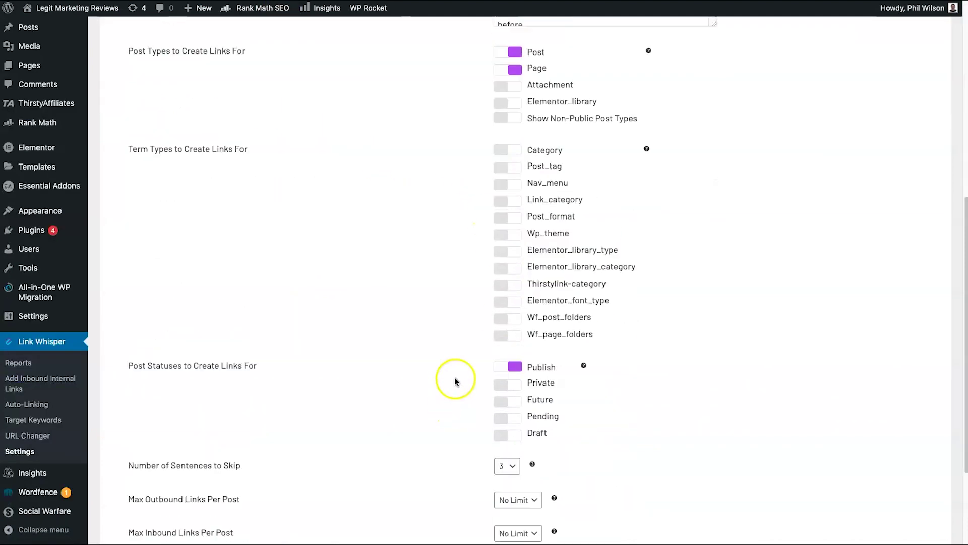
pyautogui.scroll(10, 505, 261)
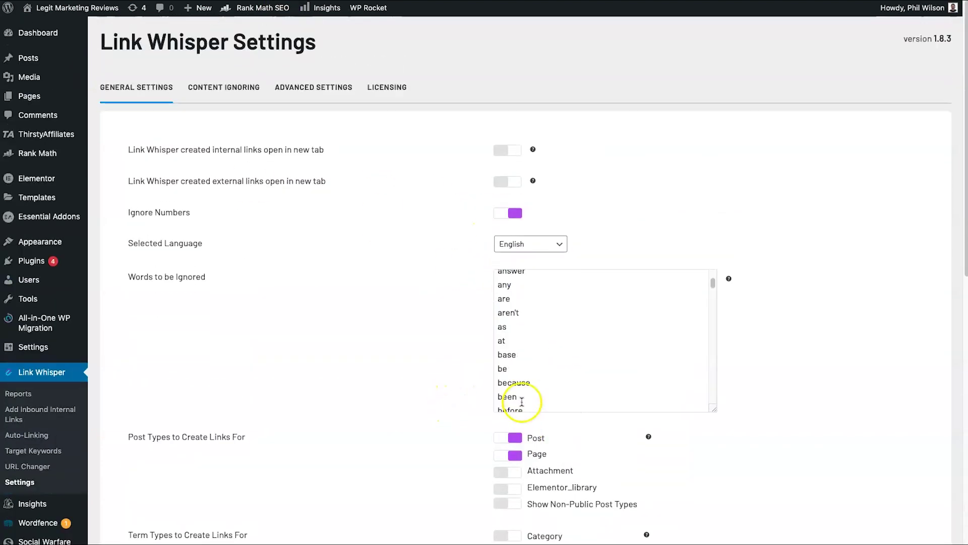